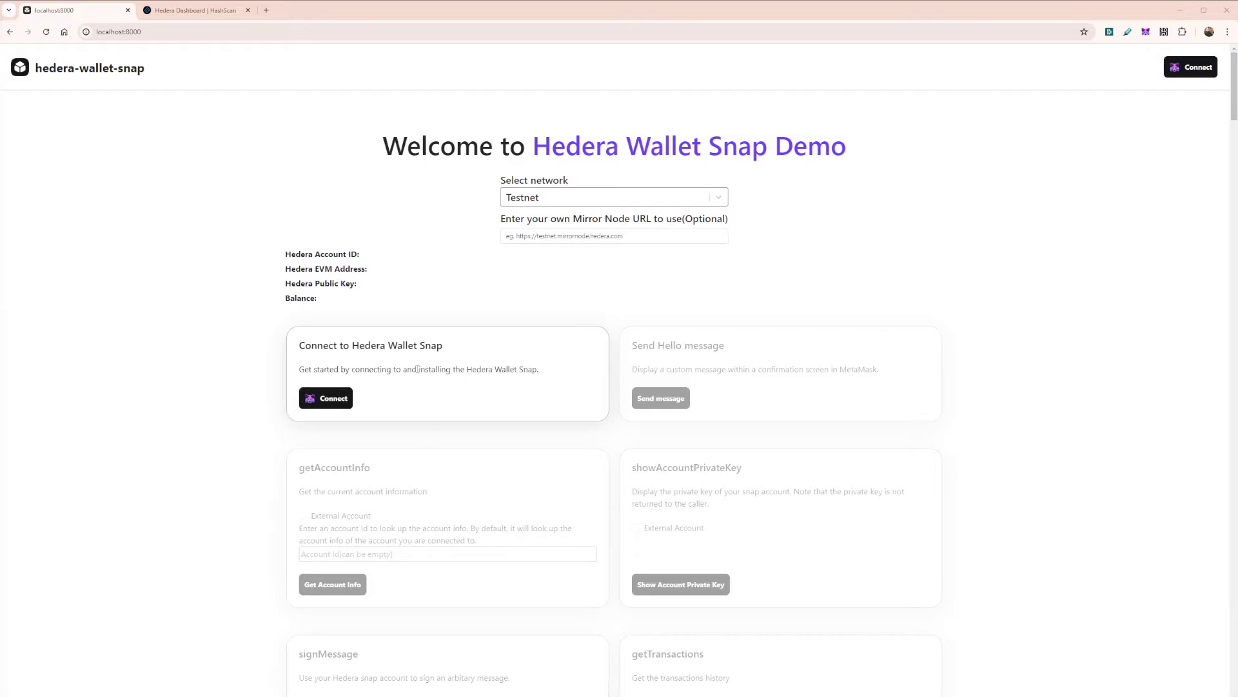
Connect the demo site to the Hedera Wallet Snap, approve its installation in MetaMask and dismiss the welcome notice
left_click(351, 400)
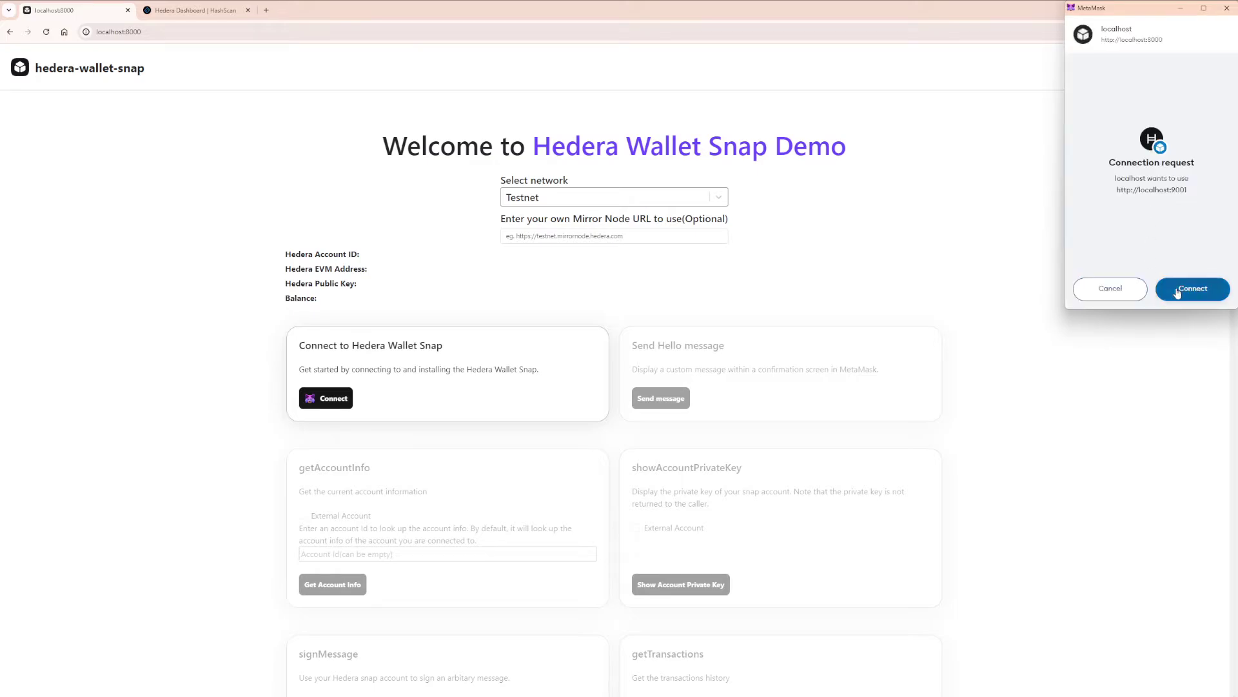
left_click(1162, 282)
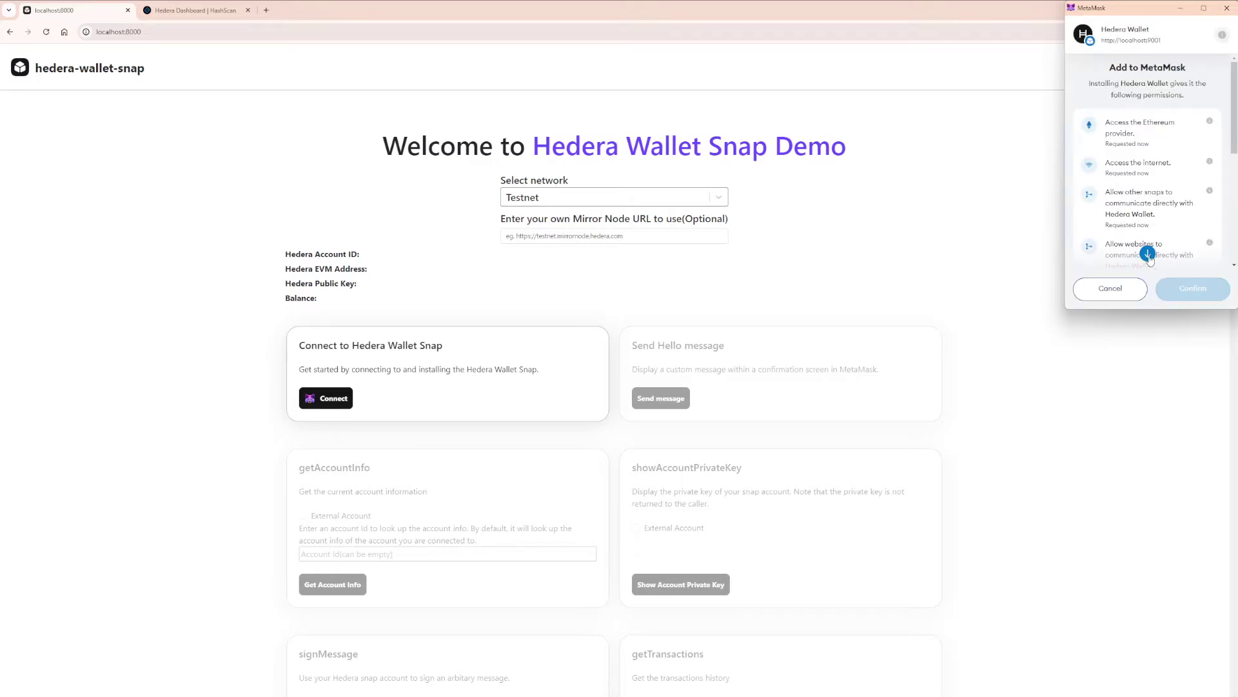
left_click(1147, 253)
left_click(1181, 293)
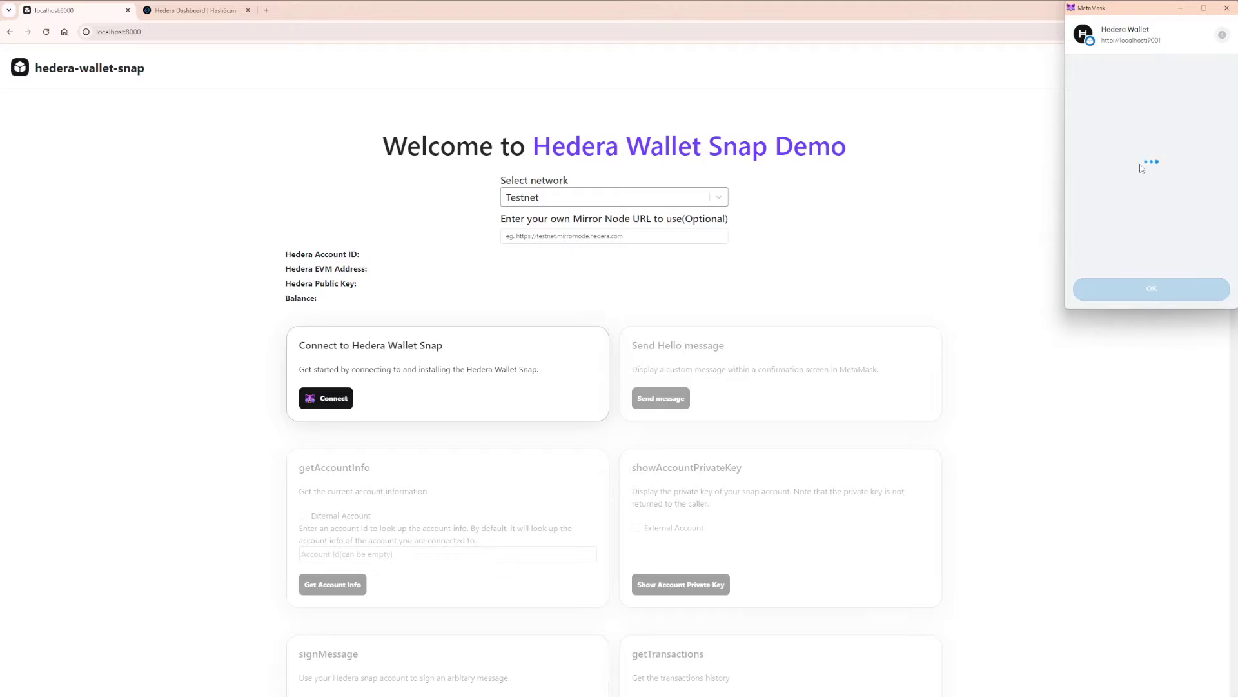
left_click(1150, 290)
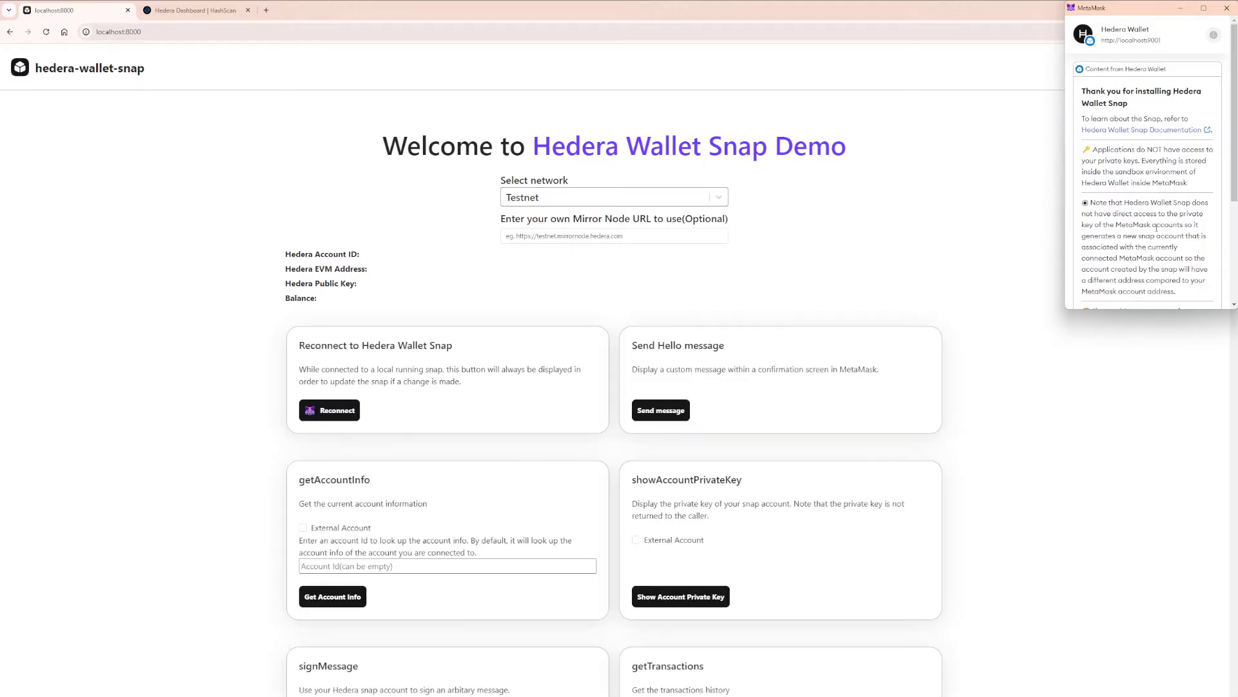
scroll(1151, 294, "down", 5)
left_click(1149, 290)
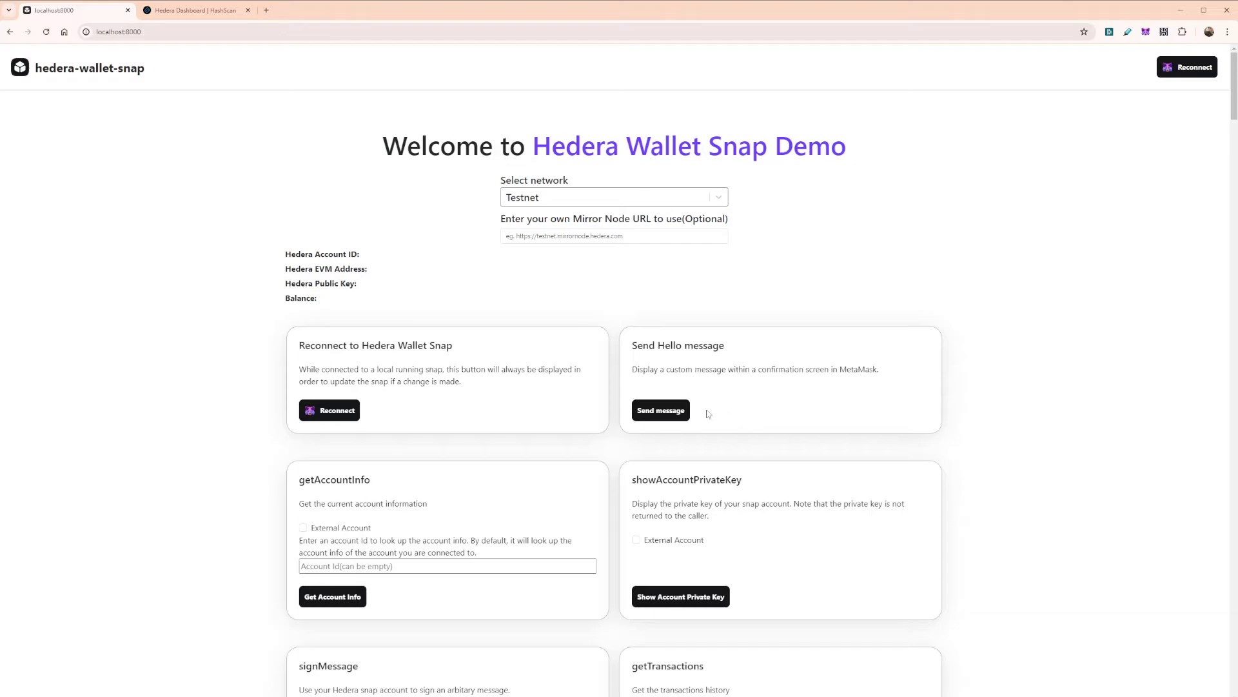
Send the Hello message, granting the snap access to all MetaMask accounts and acknowledging the message
left_click(674, 410)
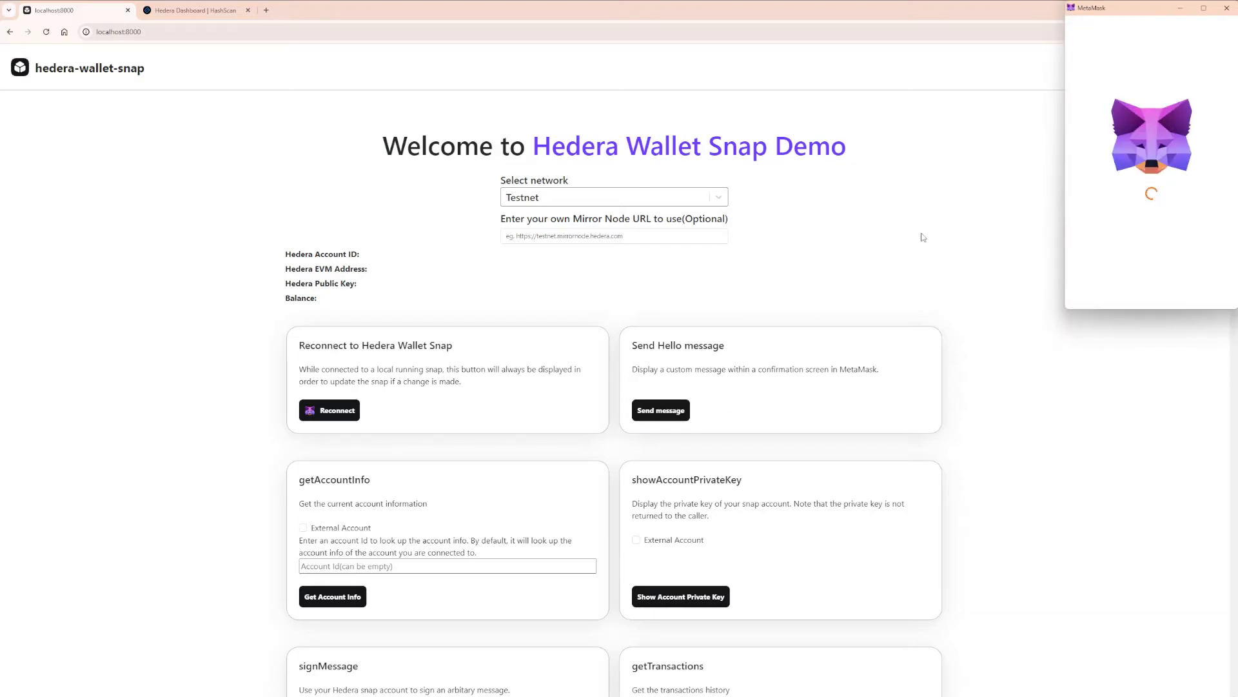
left_click(1090, 101)
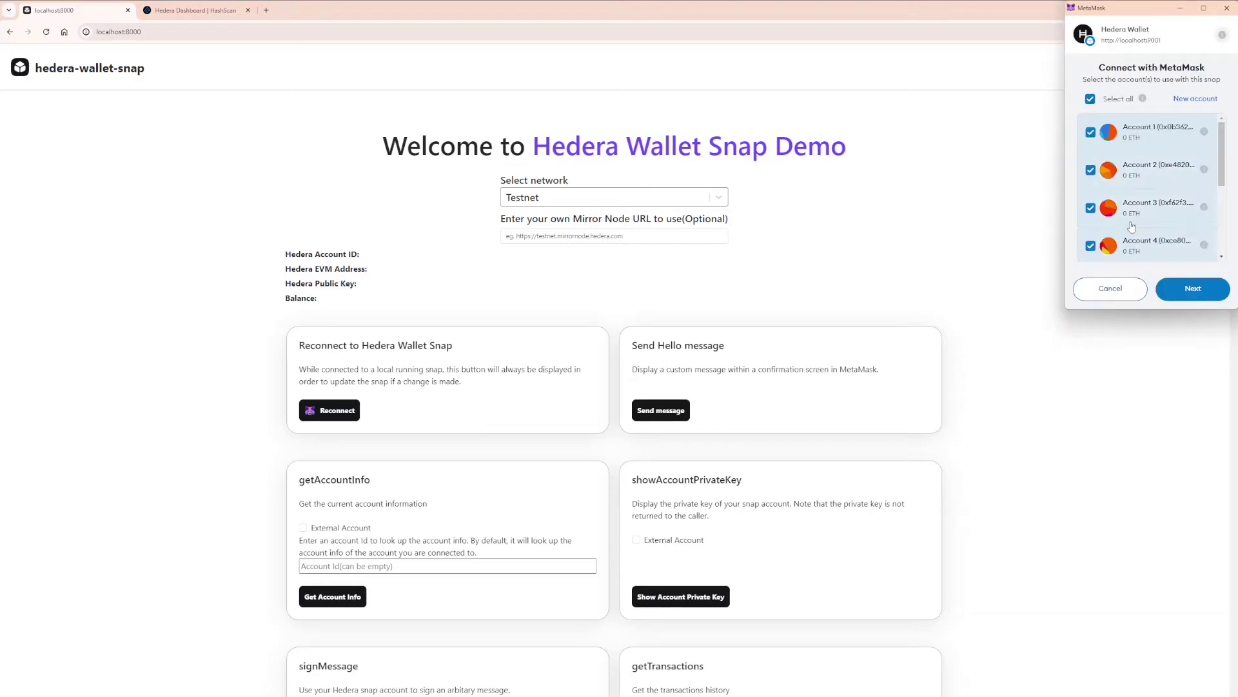
left_click(1177, 298)
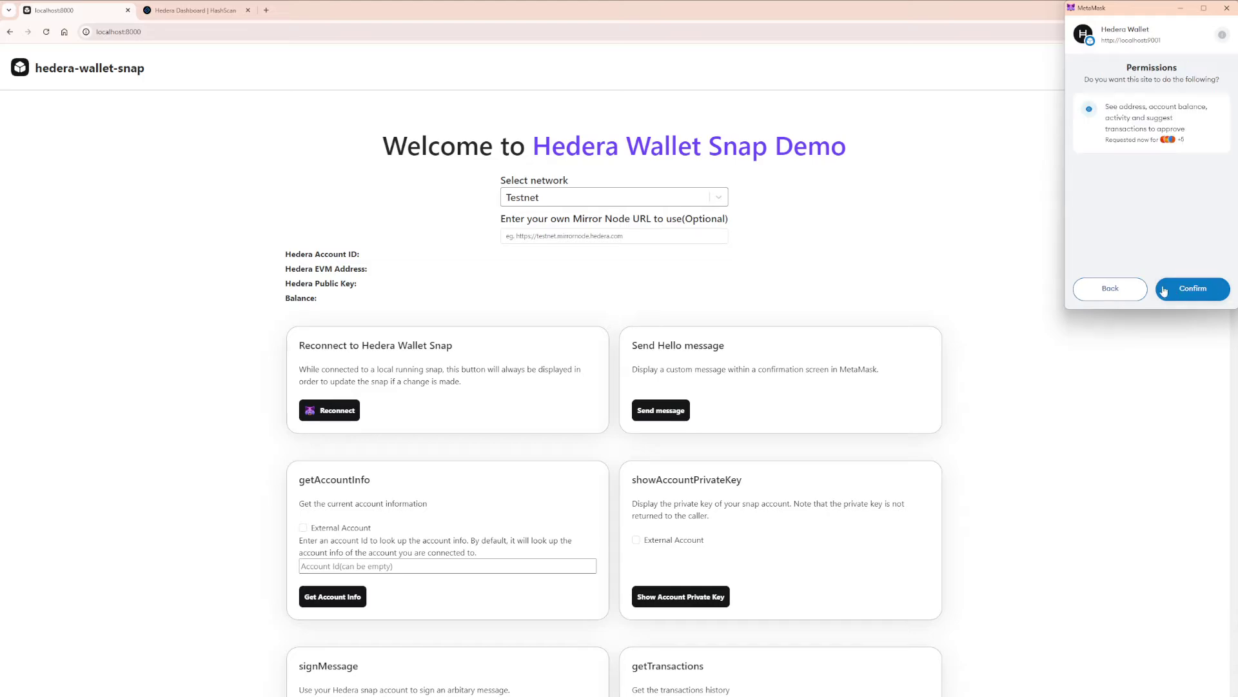
left_click(1179, 284)
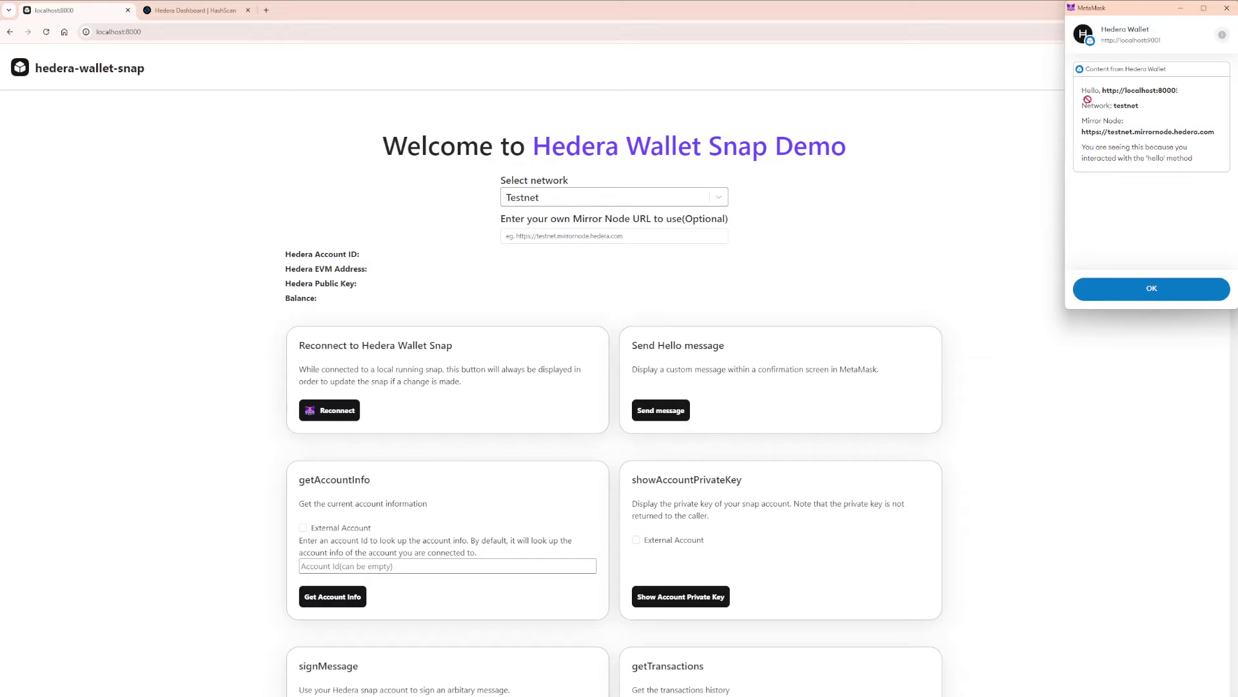
left_click_drag(1083, 91, 1196, 160)
left_click(1195, 158)
left_click(1125, 292)
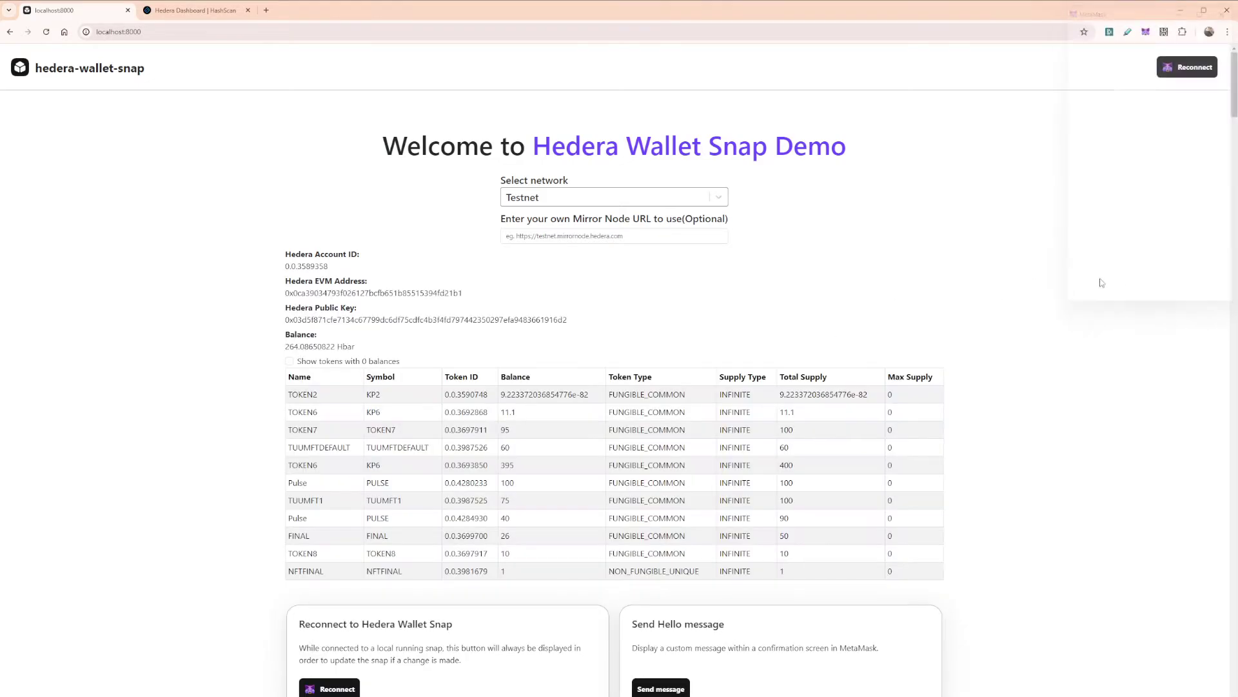
Enter "kp topic version 1" as the memo in the hcs/createTopic form
double_click(288, 347)
scroll(405, 321, "down", 5)
scroll(405, 320, "down", 20)
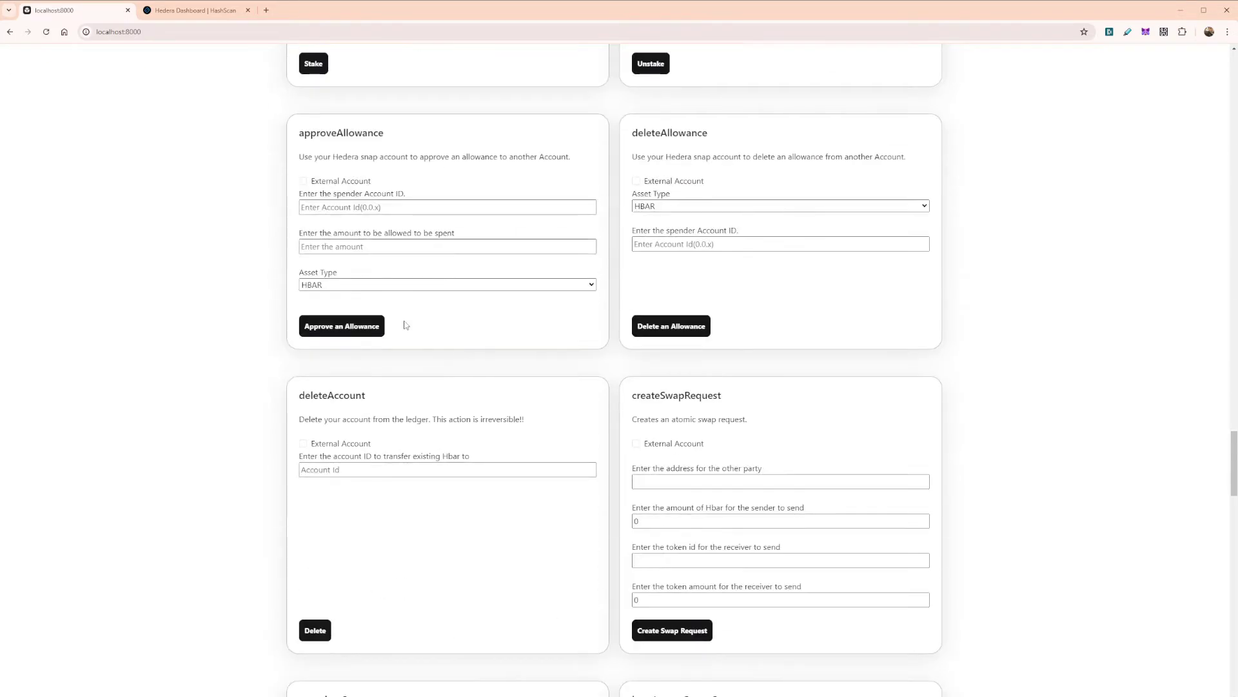
scroll(406, 324, "down", 5)
scroll(406, 325, "down", 20)
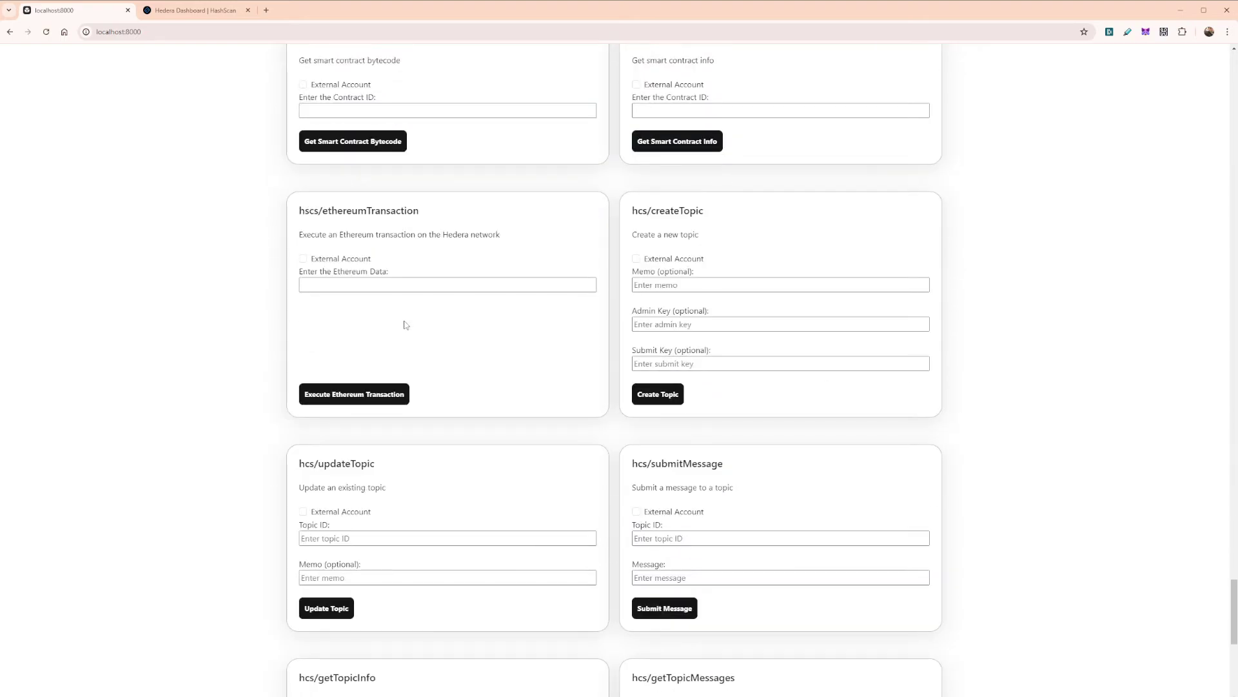
double_click(671, 212)
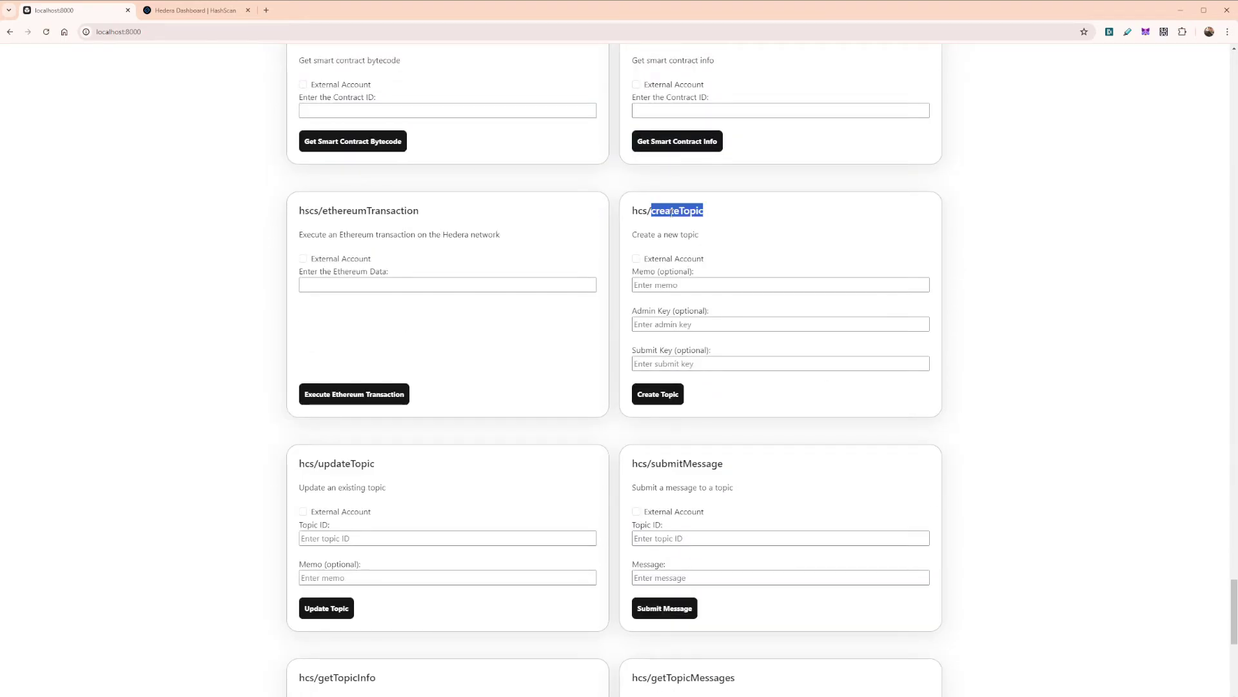
left_click(668, 249)
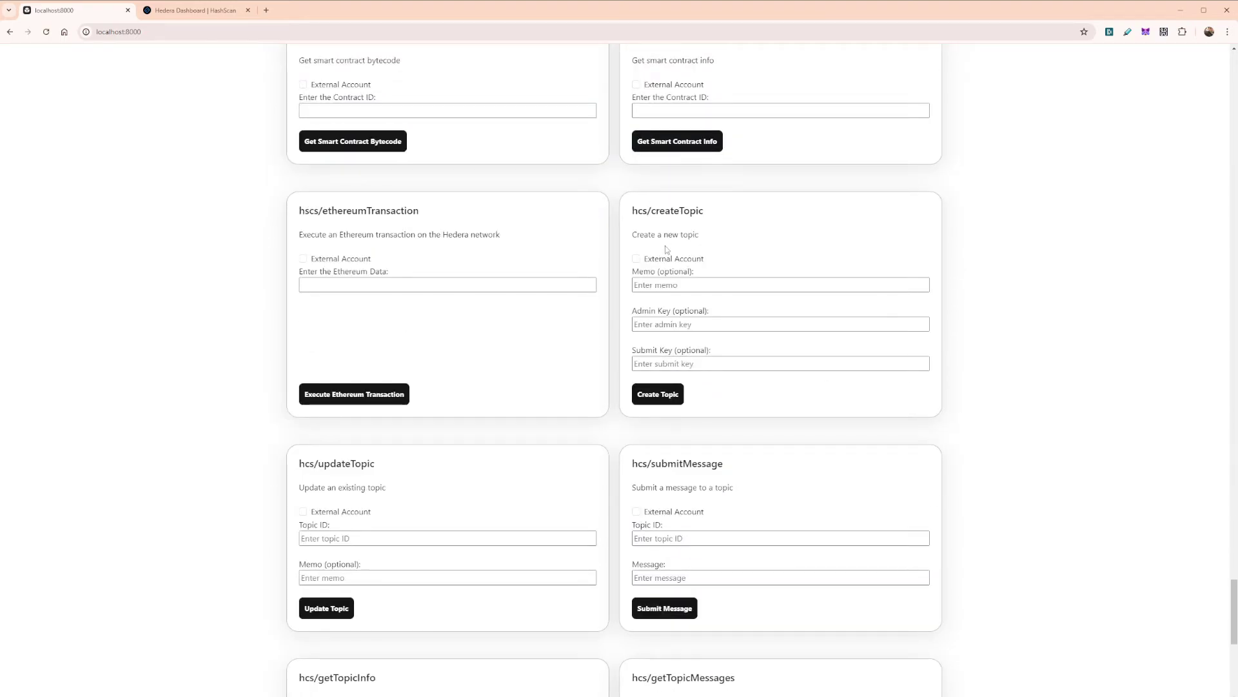
left_click(677, 287)
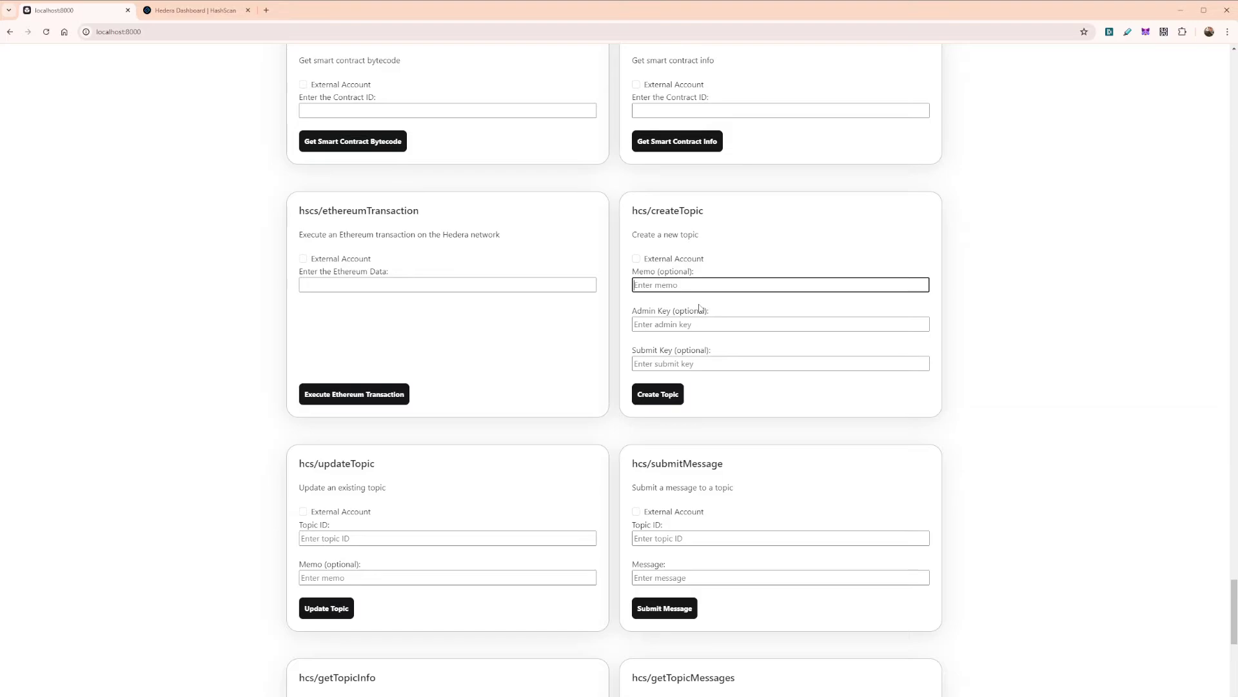
type("kp's t")
key("BackSpace")
key("BackSpace")
key("BackSpace")
key("BackSpace")
type("topic versi")
Copy the Hedera Public Key from the account details into both the Admin Key and Submit Key of the hcs/createTopic form
left_click_drag(1234, 581, 1234, 53)
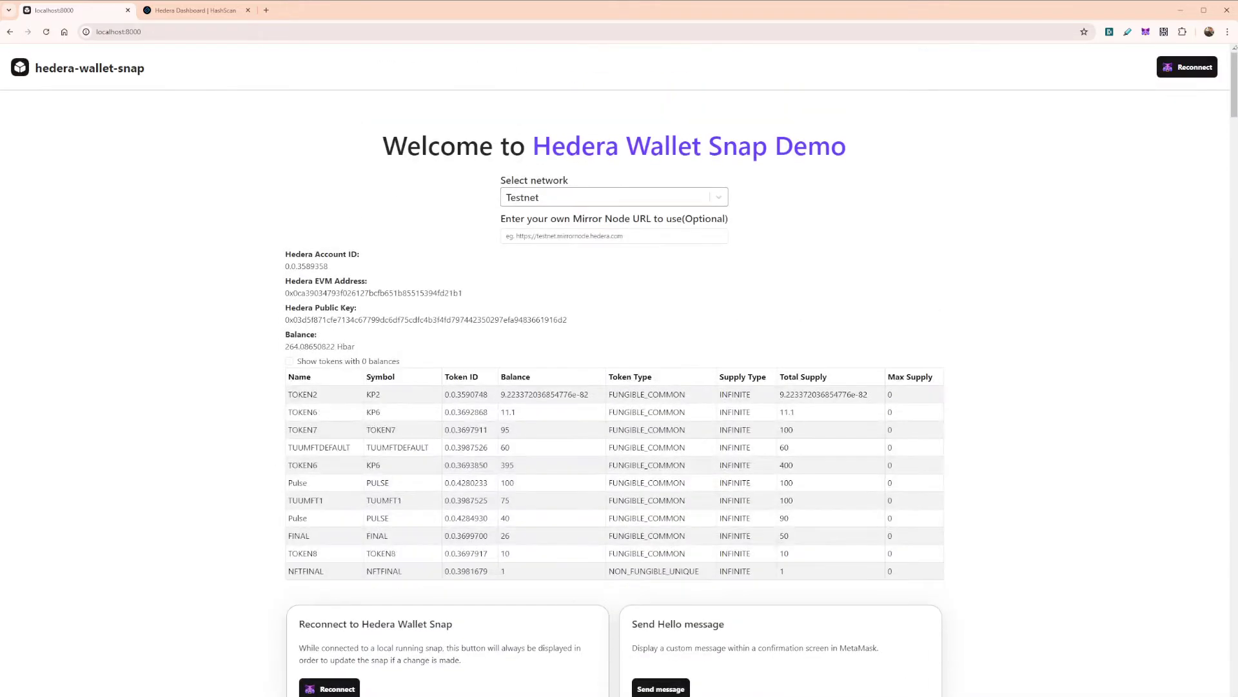
double_click(516, 320)
key("ctrl+c")
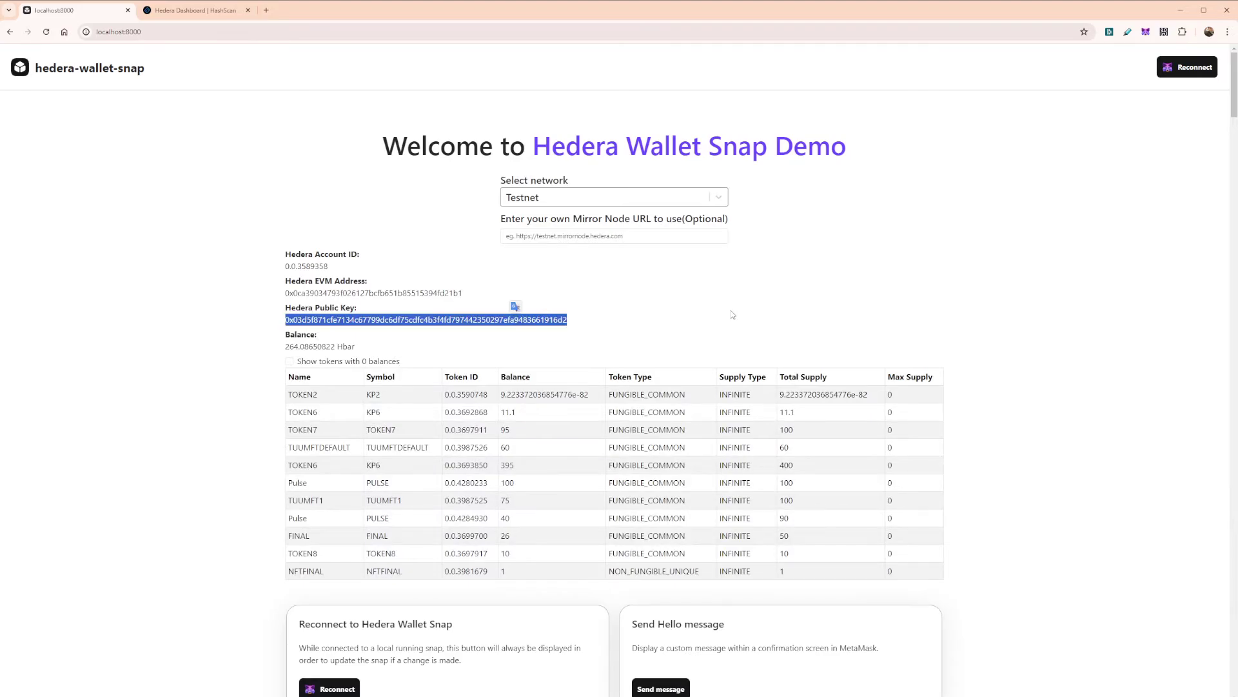
scroll(730, 311, "down", 20)
scroll(732, 314, "down", 15)
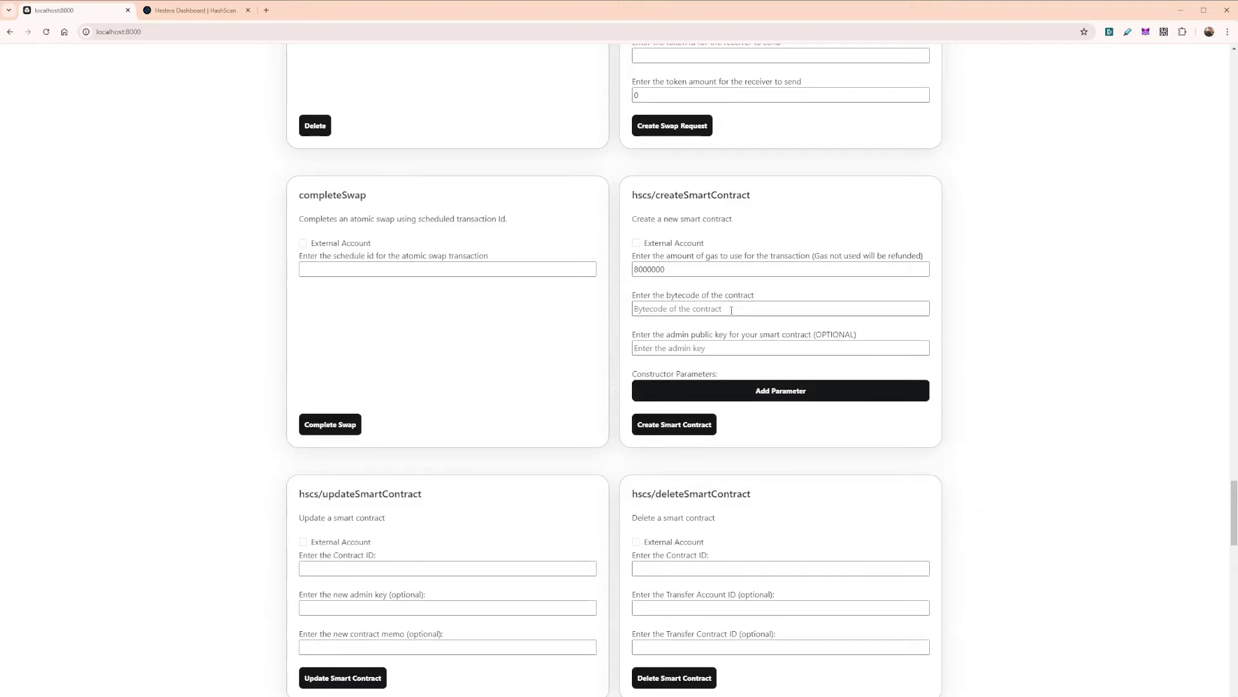
scroll(732, 313, "down", 8)
scroll(732, 311, "down", 8)
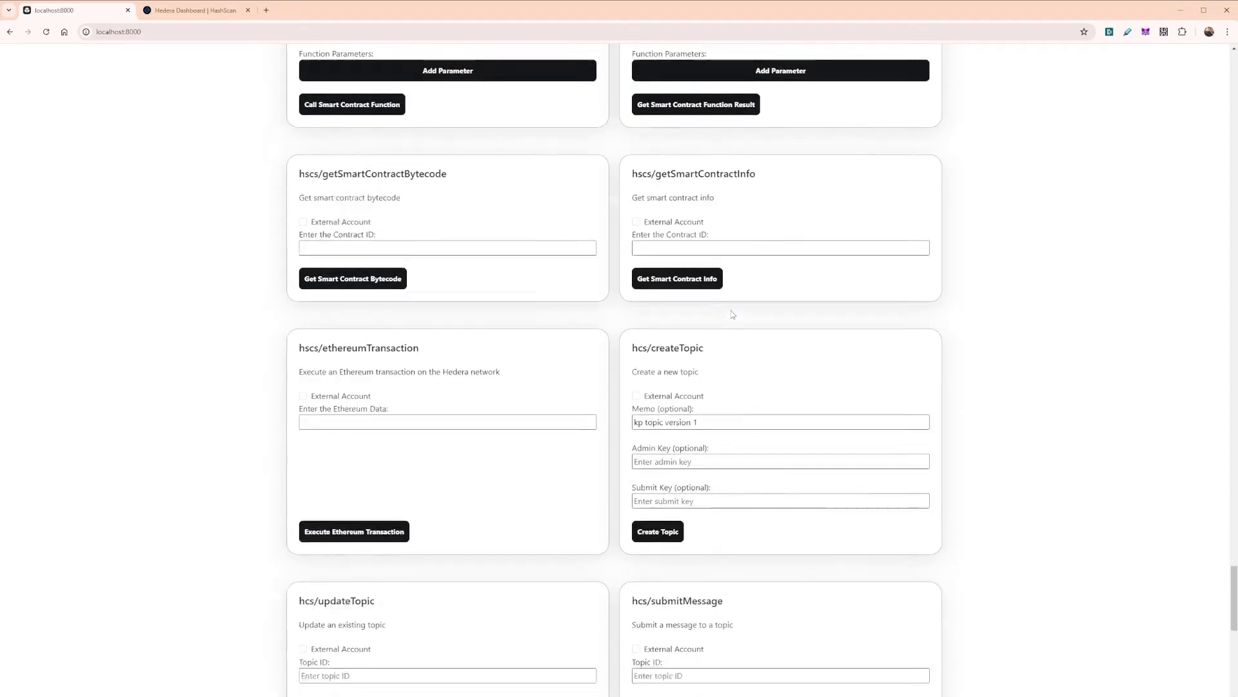
left_click(731, 324)
key("ctrl+v")
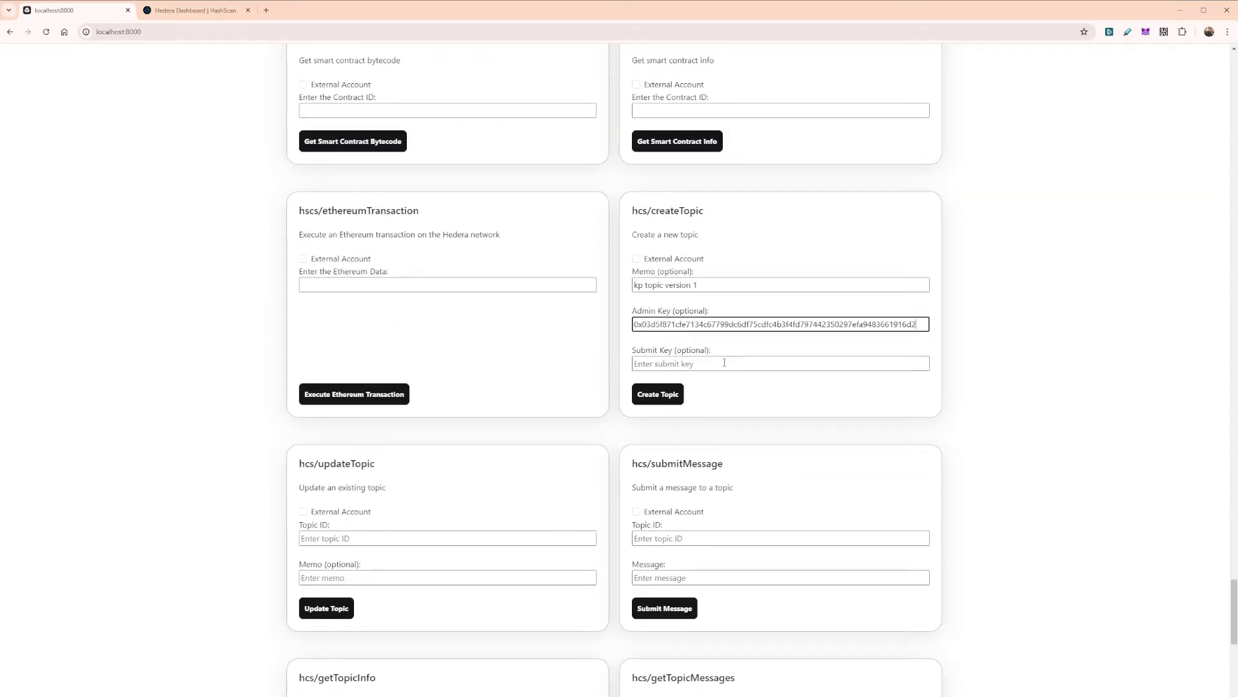
left_click(723, 367)
key("ctrl+v")
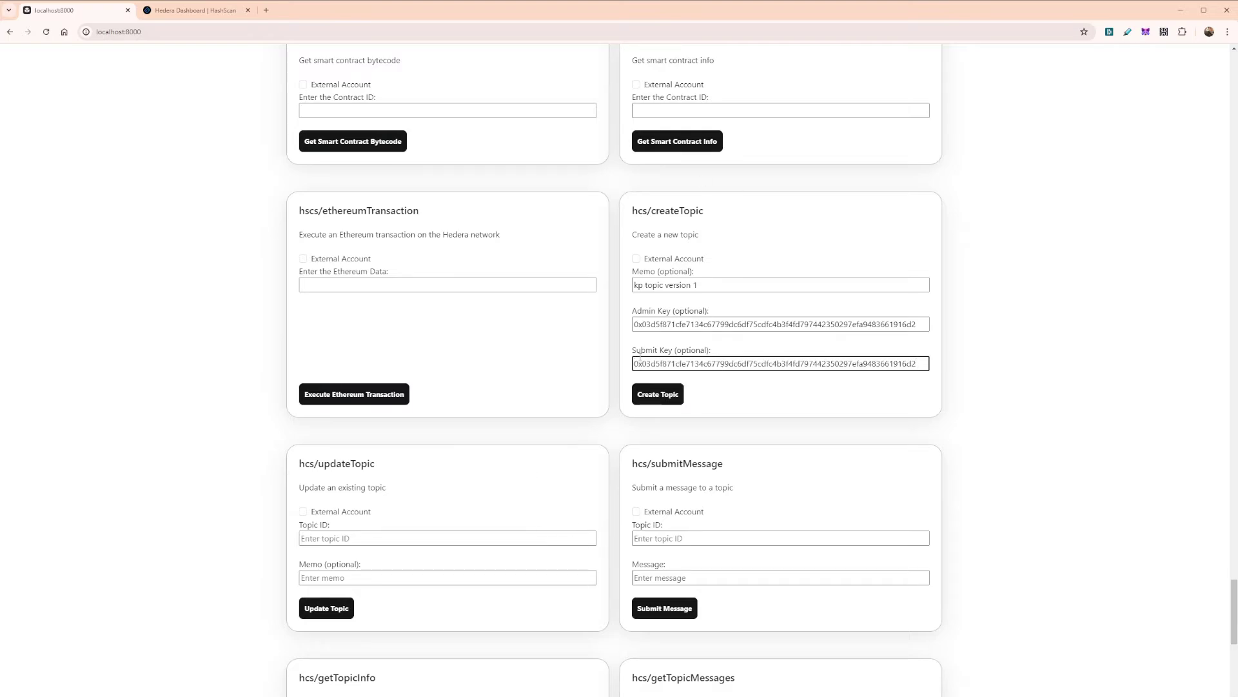
Submit the new topic and approve its creation request in MetaMask after reviewing the parameters
left_click(659, 403)
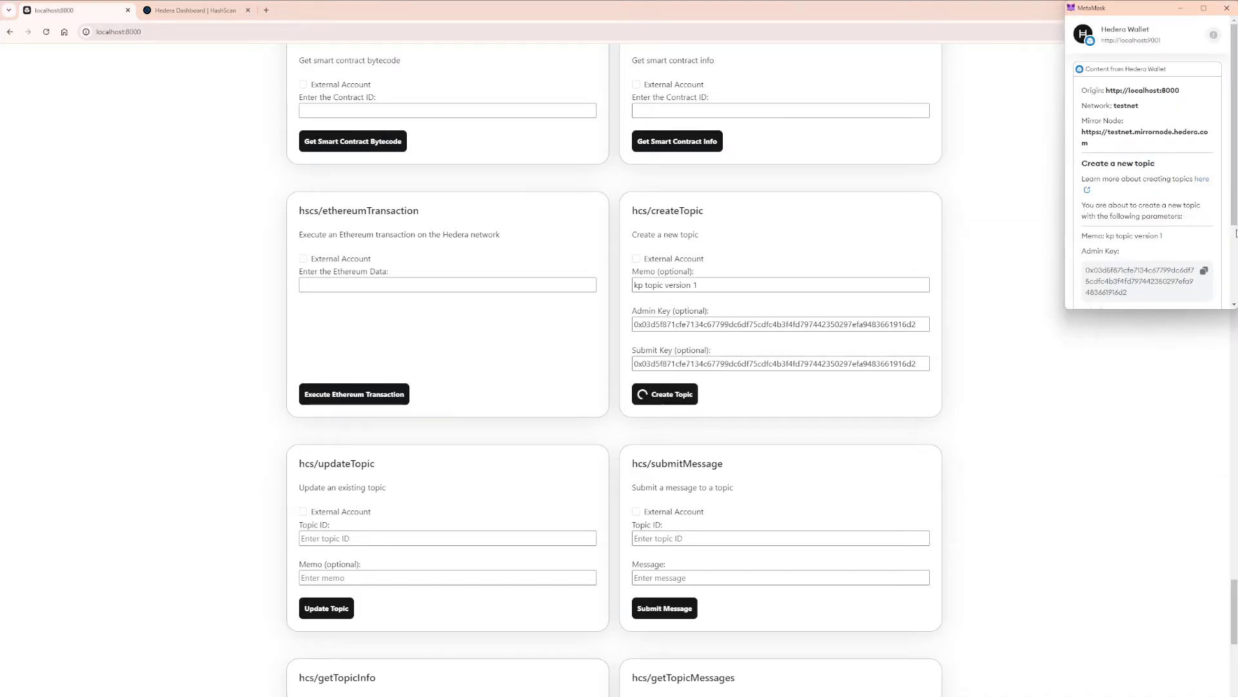
left_click_drag(1235, 188, 1236, 222)
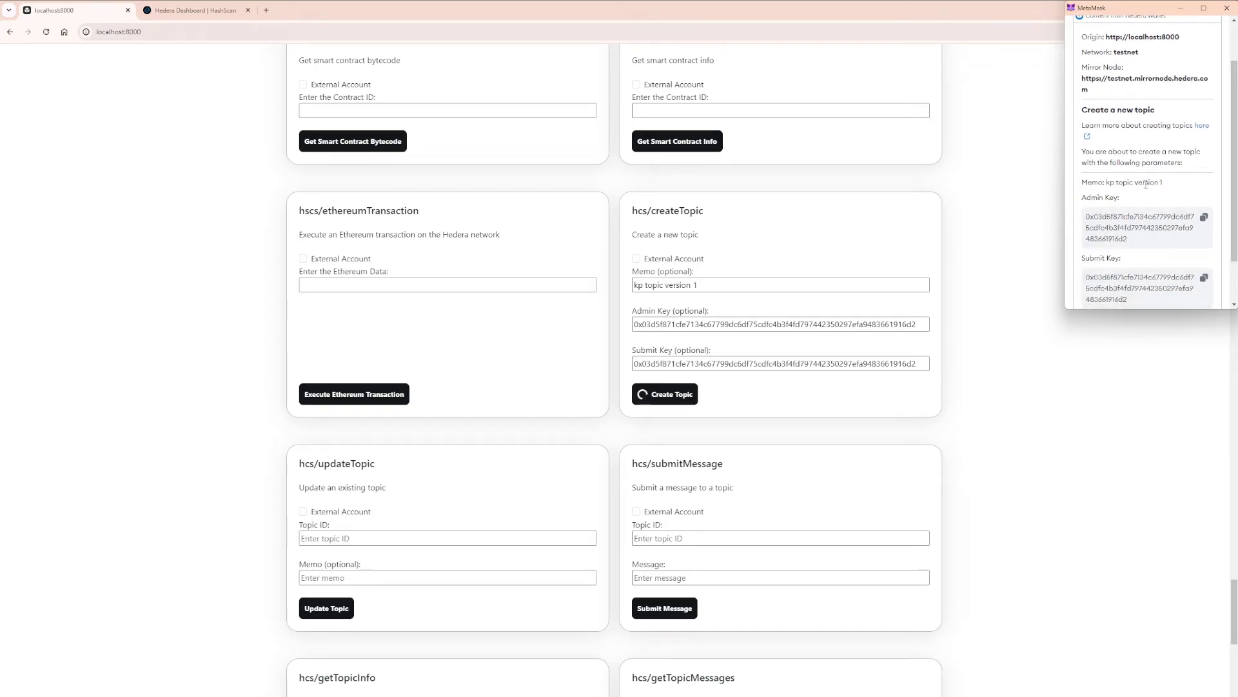
scroll(1146, 185, "down", 3)
left_click(1187, 292)
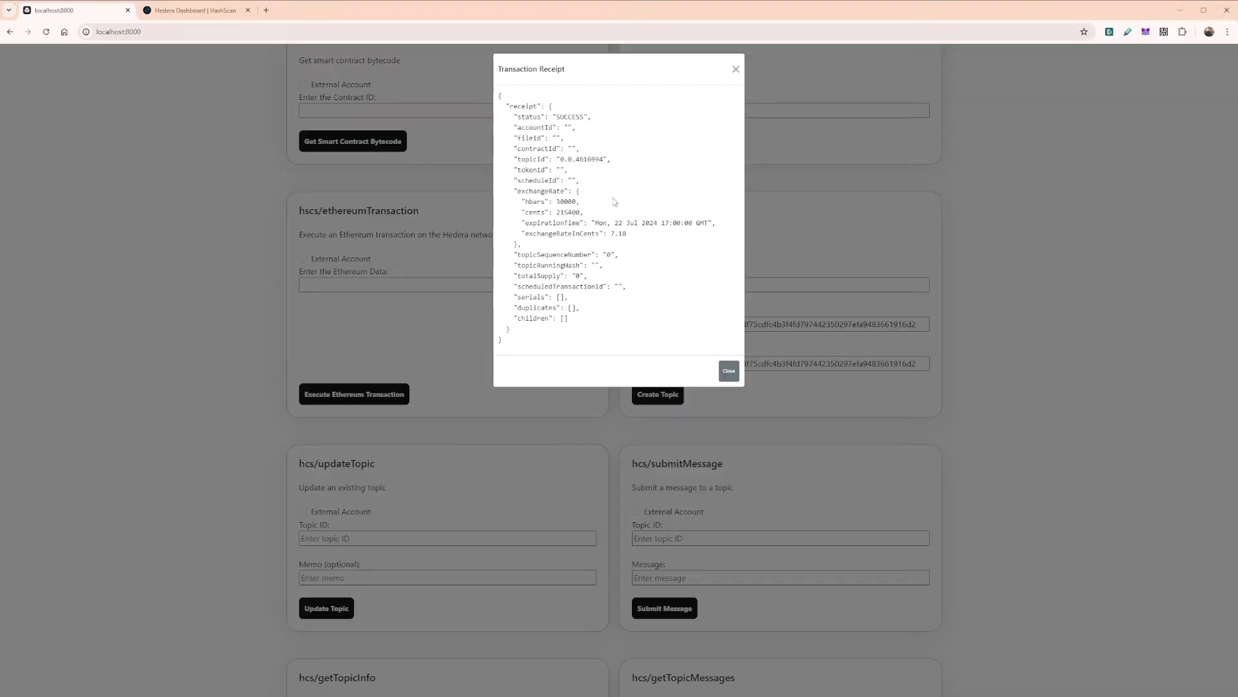
Copy the topic ID from the transaction receipt and look it up on HashScan, checking the topic's memo and keys
double_click(577, 157)
key("ctrl+c")
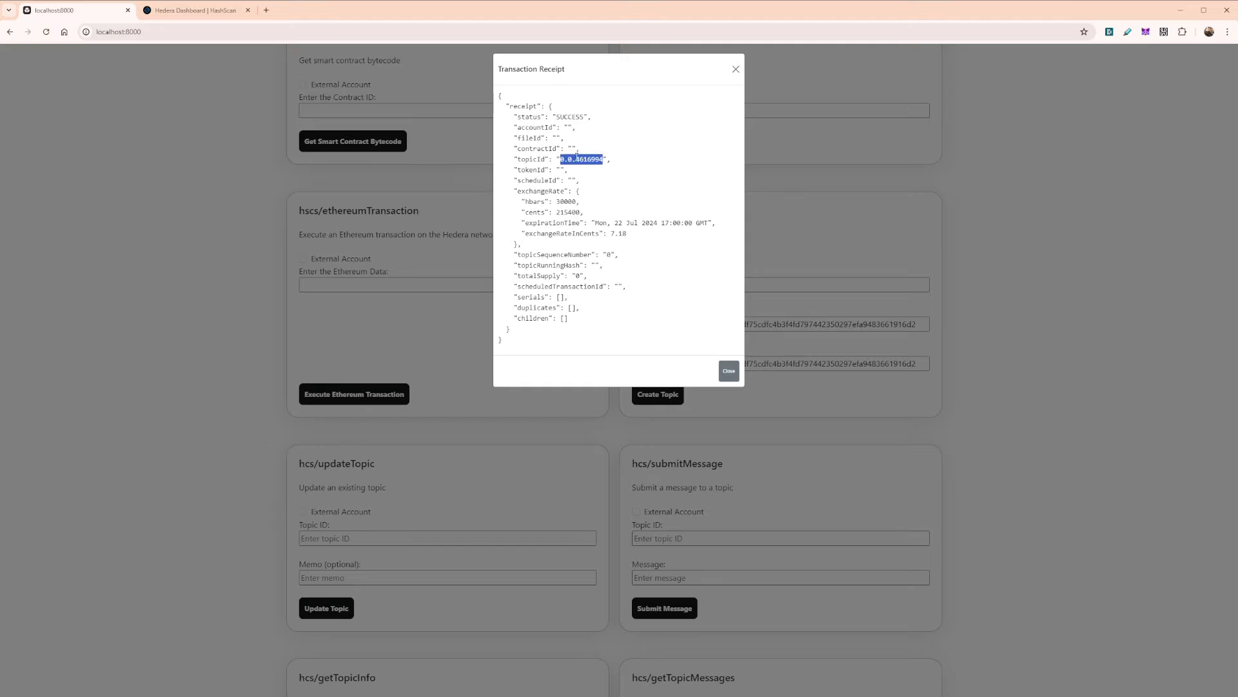
left_click(147, 11)
left_click(690, 85)
key("ctrl+v")
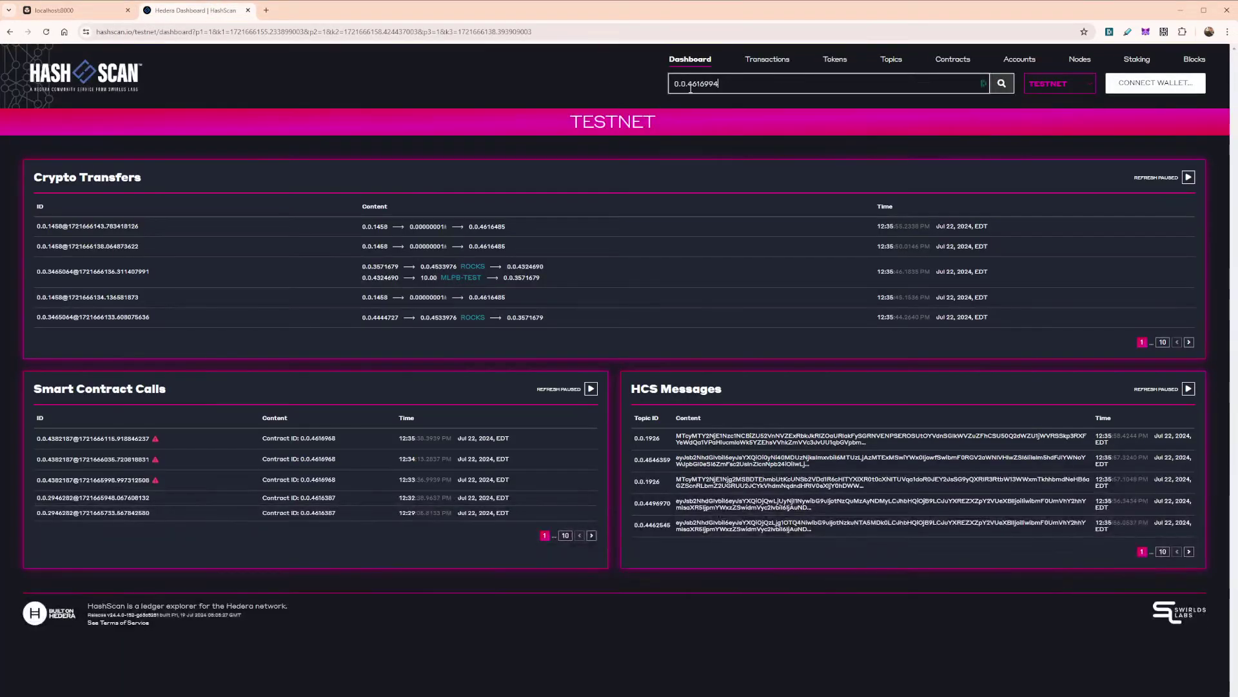
key("Return")
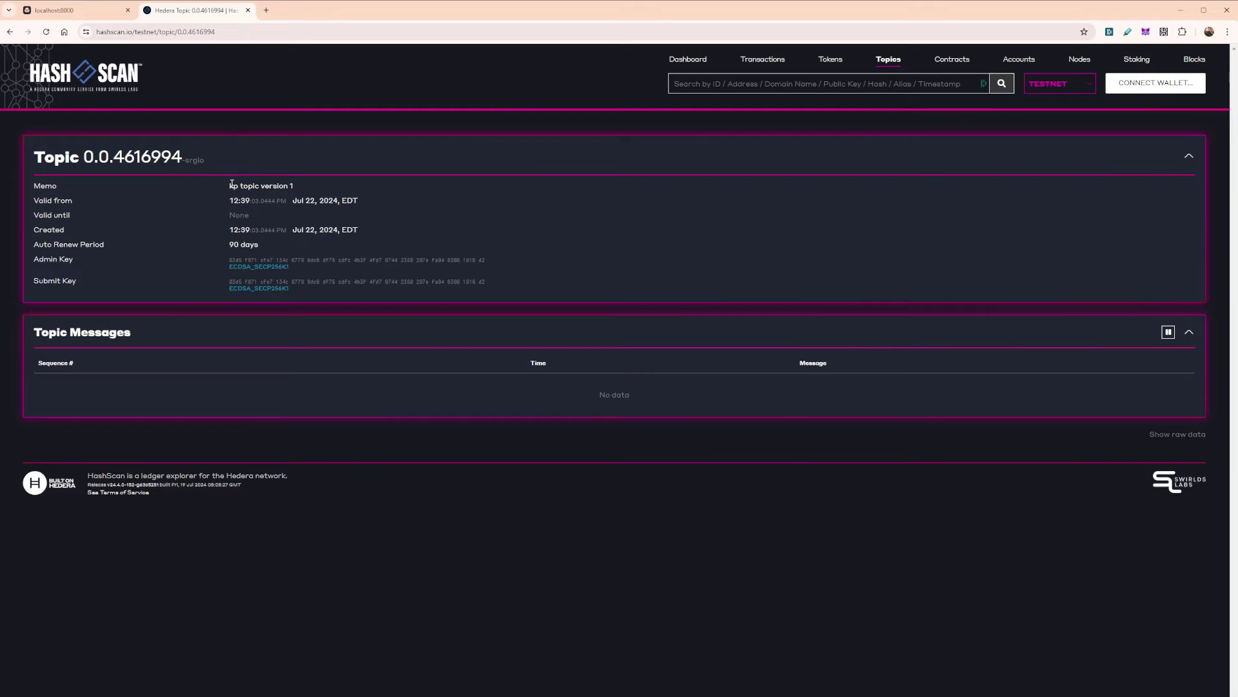
left_click_drag(230, 186, 298, 187)
left_click(66, 258)
Return to the snap demo, close the receipt and enter topic ID 0.0.4616994 in the hcs/updateTopic form
left_click(65, 11)
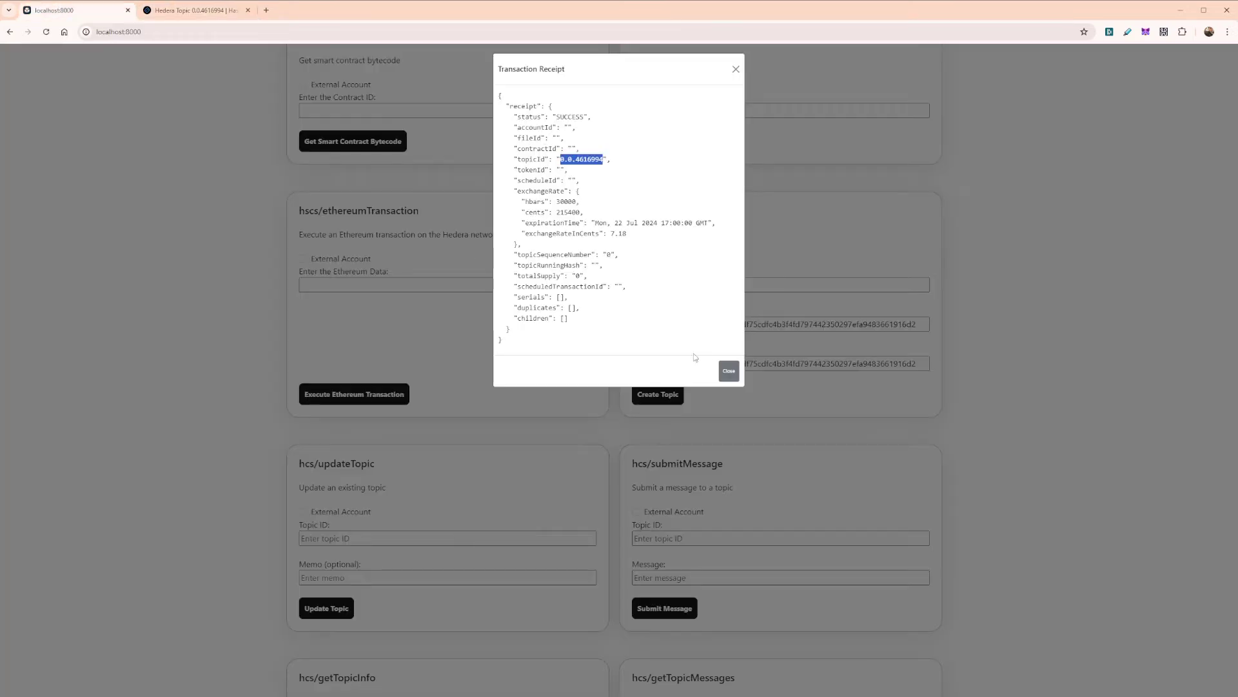
left_click(729, 371)
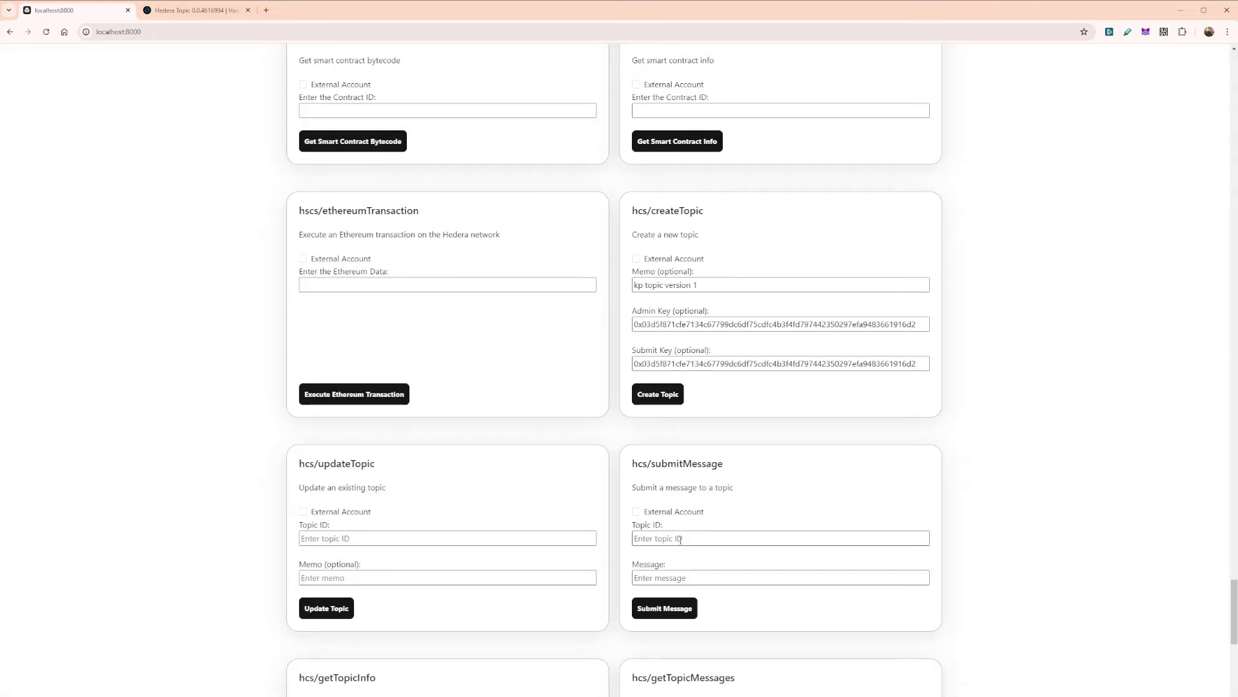
scroll(583, 435, "down", 3)
left_click(438, 371)
key("ctrl+v")
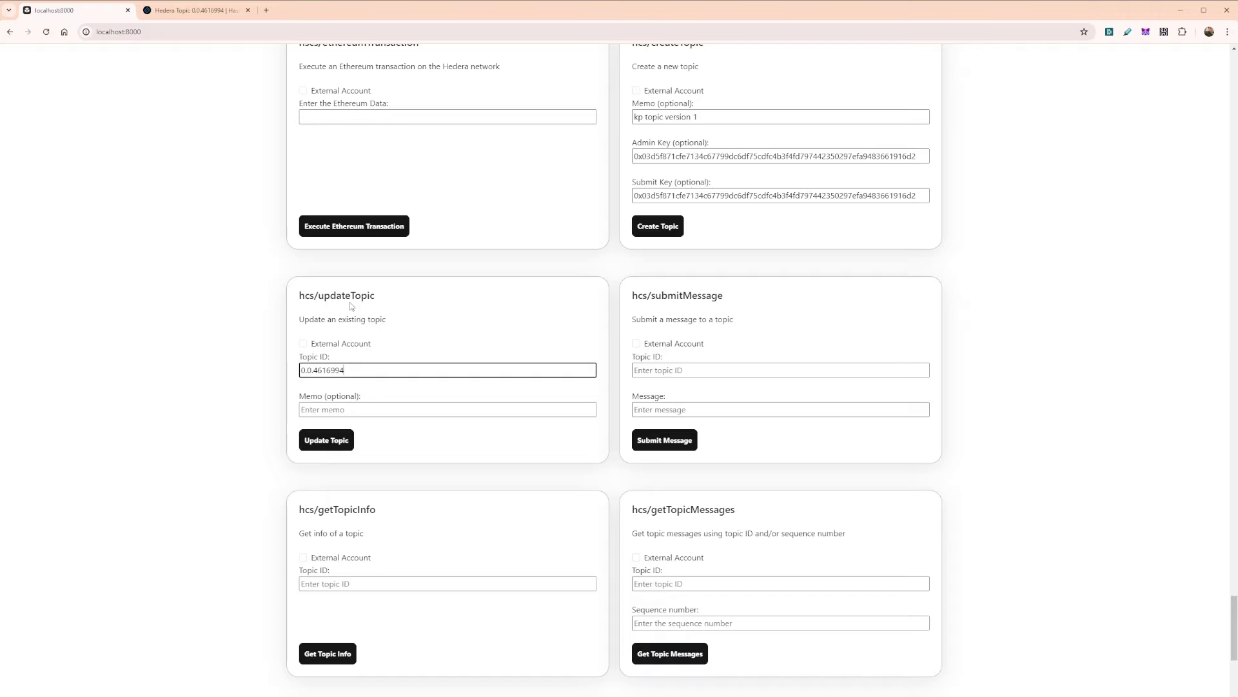
Set the hcs/updateTopic memo to "kp topic version 2", reusing the creation memo's text, and check the topic's current memo on HashScan
left_click(347, 408)
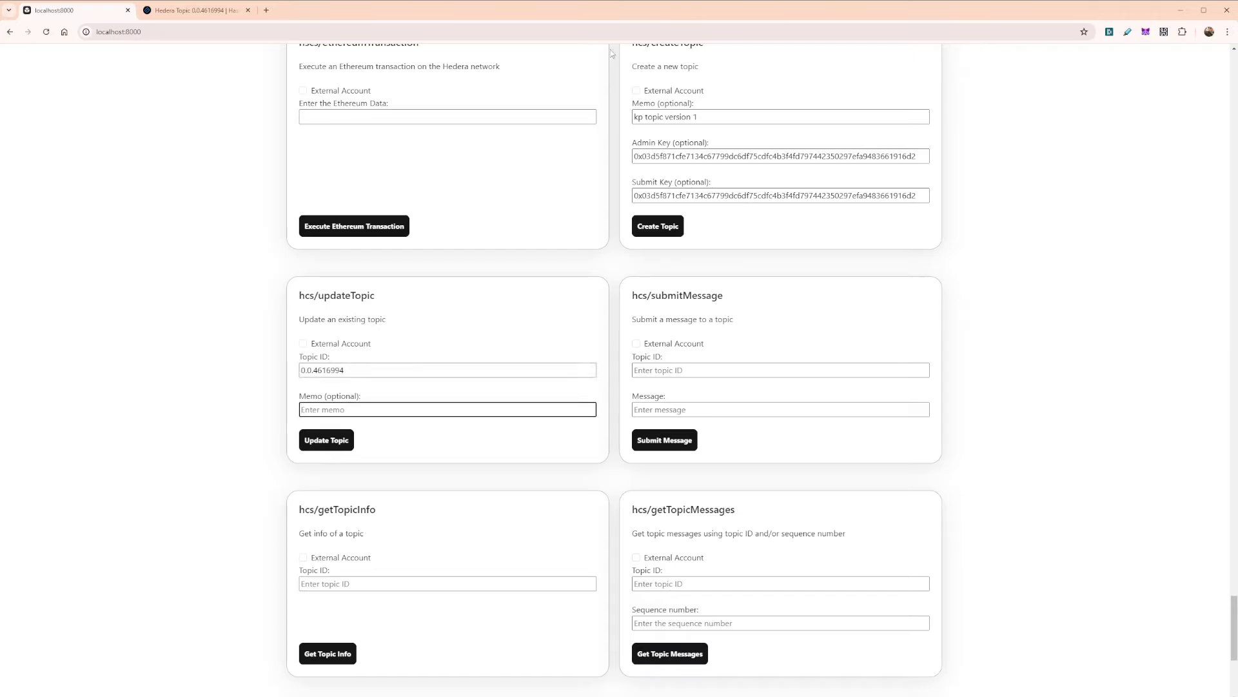
triple_click(680, 115)
key("ctrl+c")
left_click(555, 411)
key("ctrl+v")
left_click(162, 13)
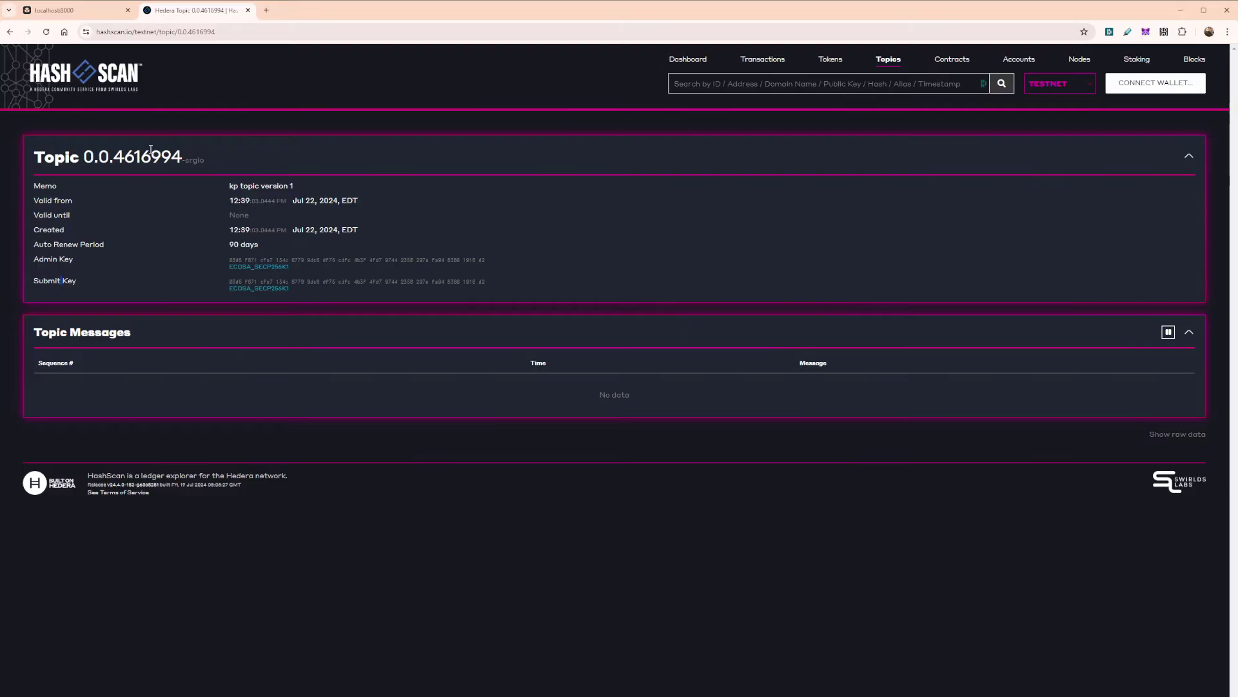
left_click(94, 14)
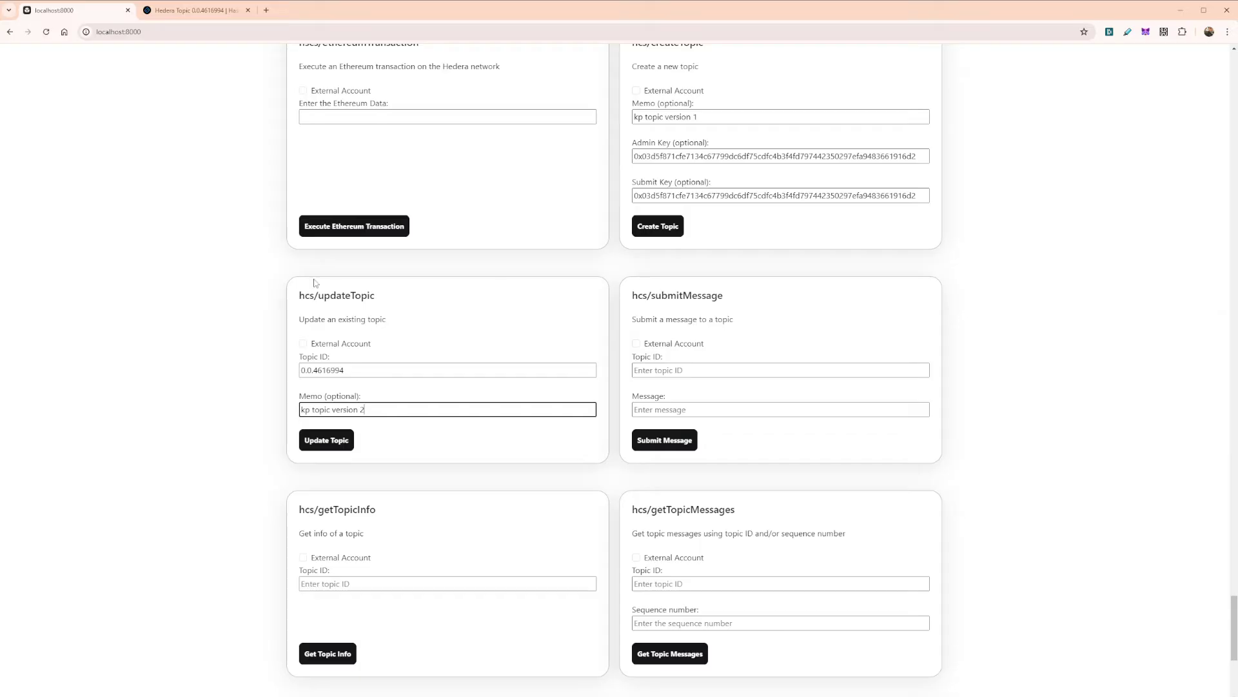
Submit the topic update and approve it in MetaMask after reviewing the new memo
left_click(334, 445)
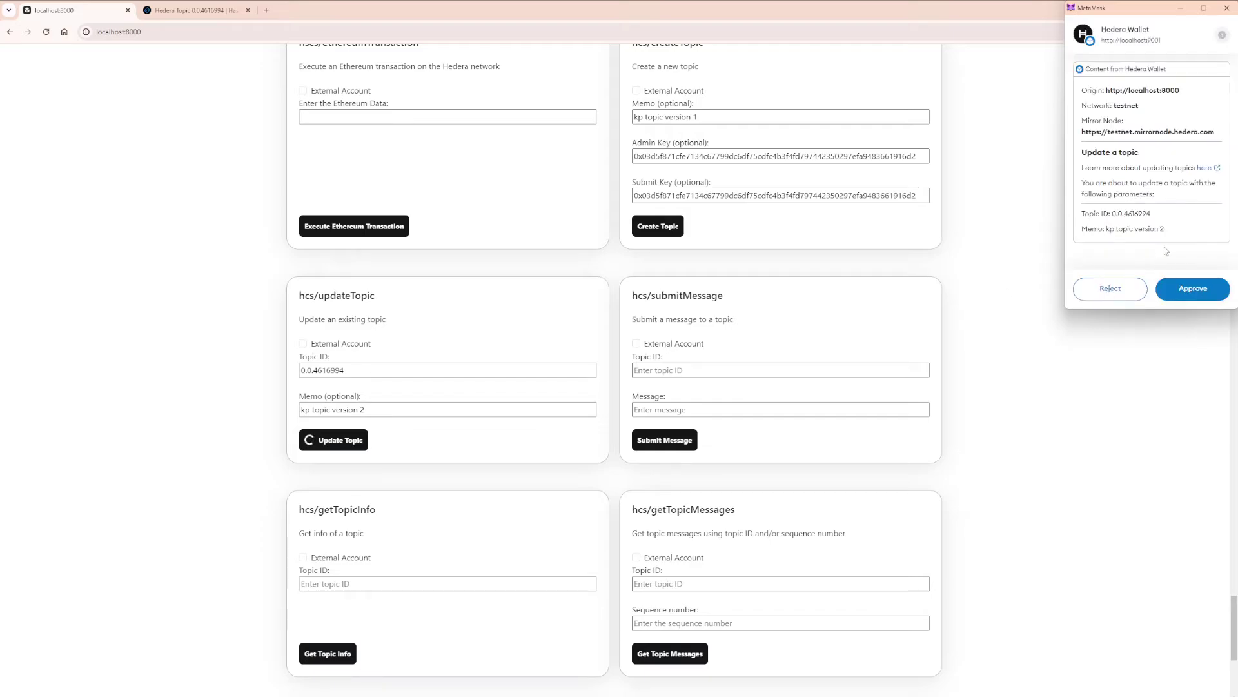
left_click_drag(1177, 235, 1105, 230)
left_click(1176, 290)
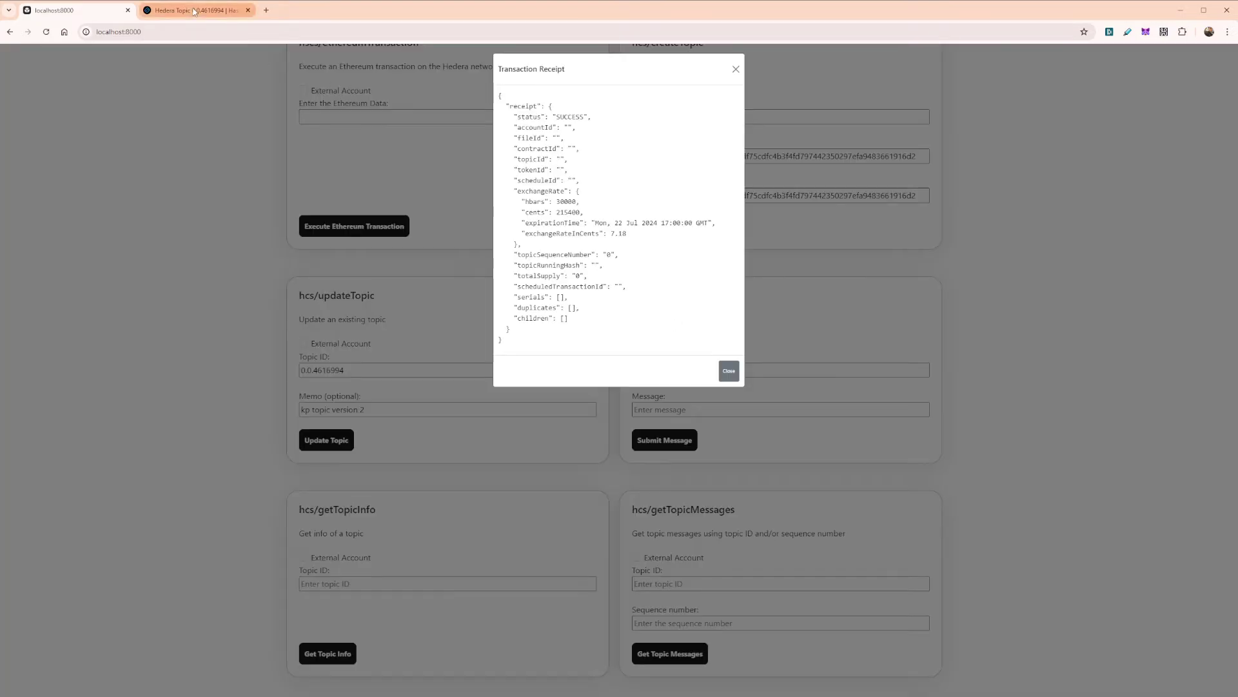
Reload the topic's HashScan page to check the updated memo, and return to the snap demo, closing the receipt
left_click(194, 11)
left_click(46, 31)
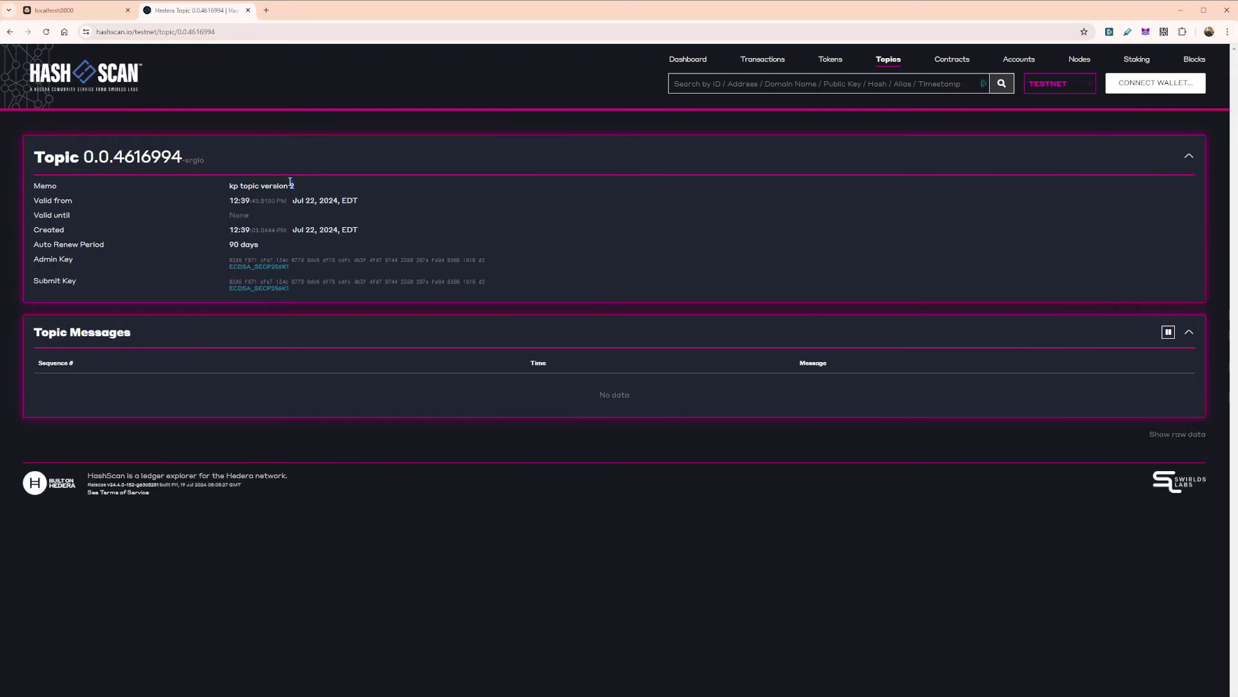
left_click_drag(290, 184, 230, 186)
left_click(89, 12)
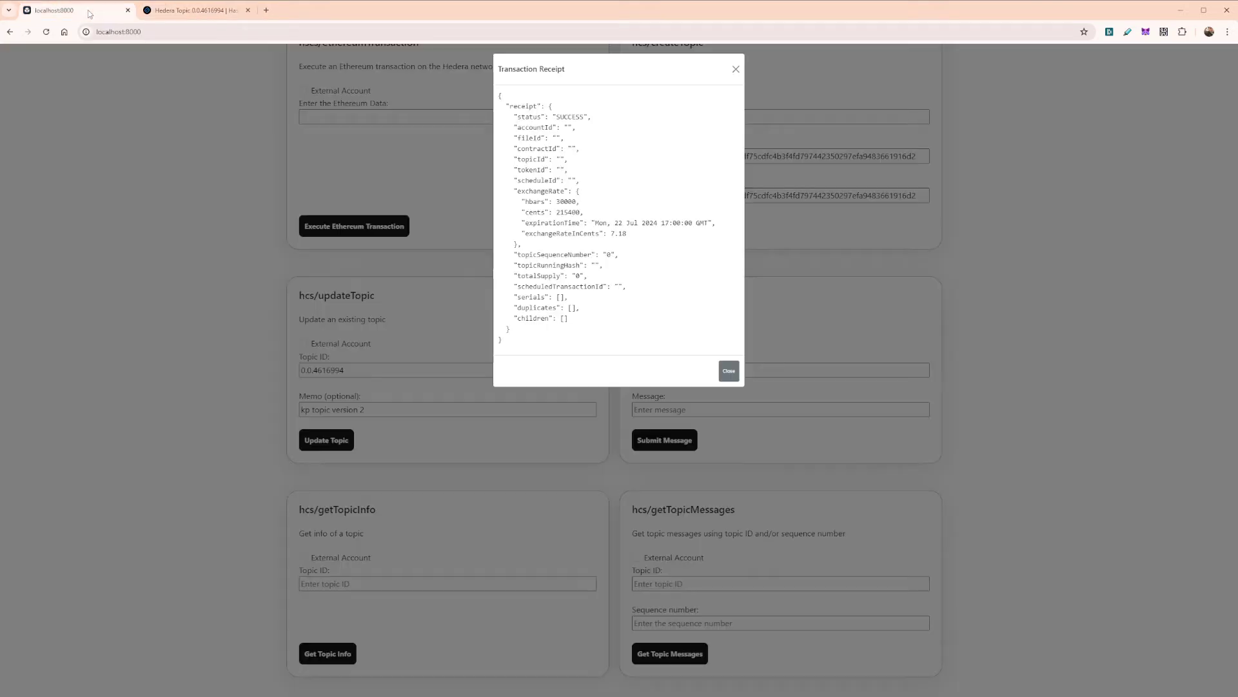
left_click(458, 281)
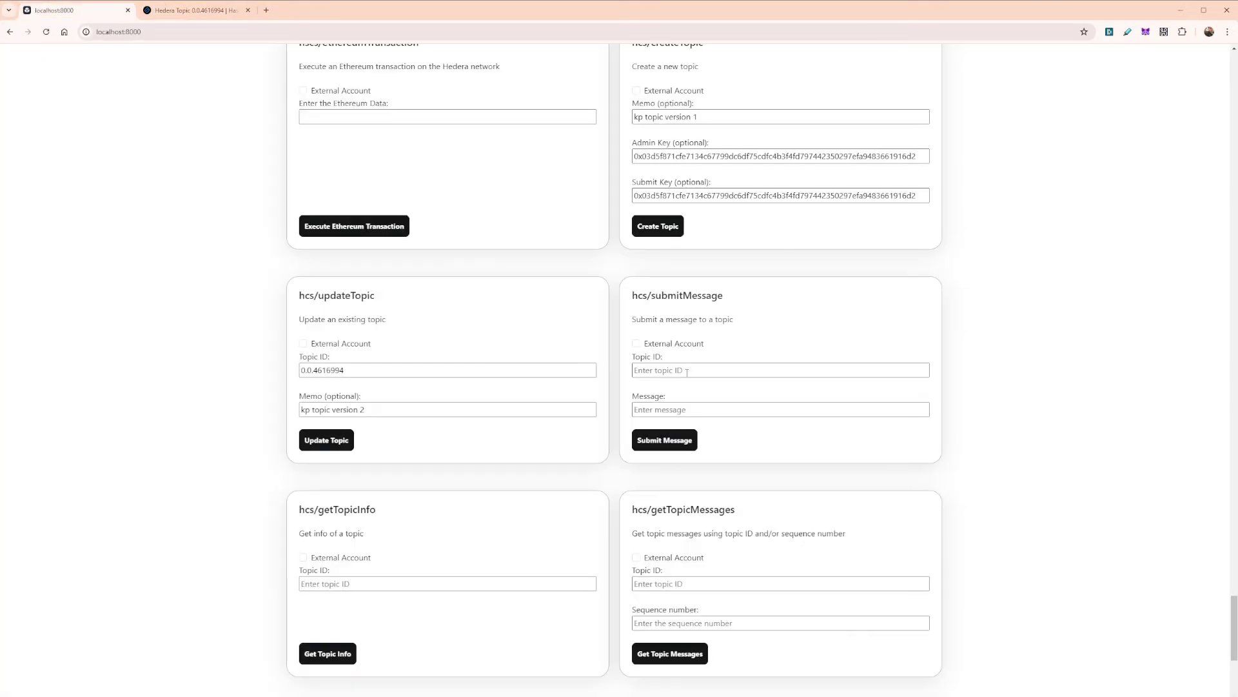
Fill in the hcs/submitMessage form with topic ID 0.0.4616994, copied from the update form, and the message "message 1"
left_click(667, 365)
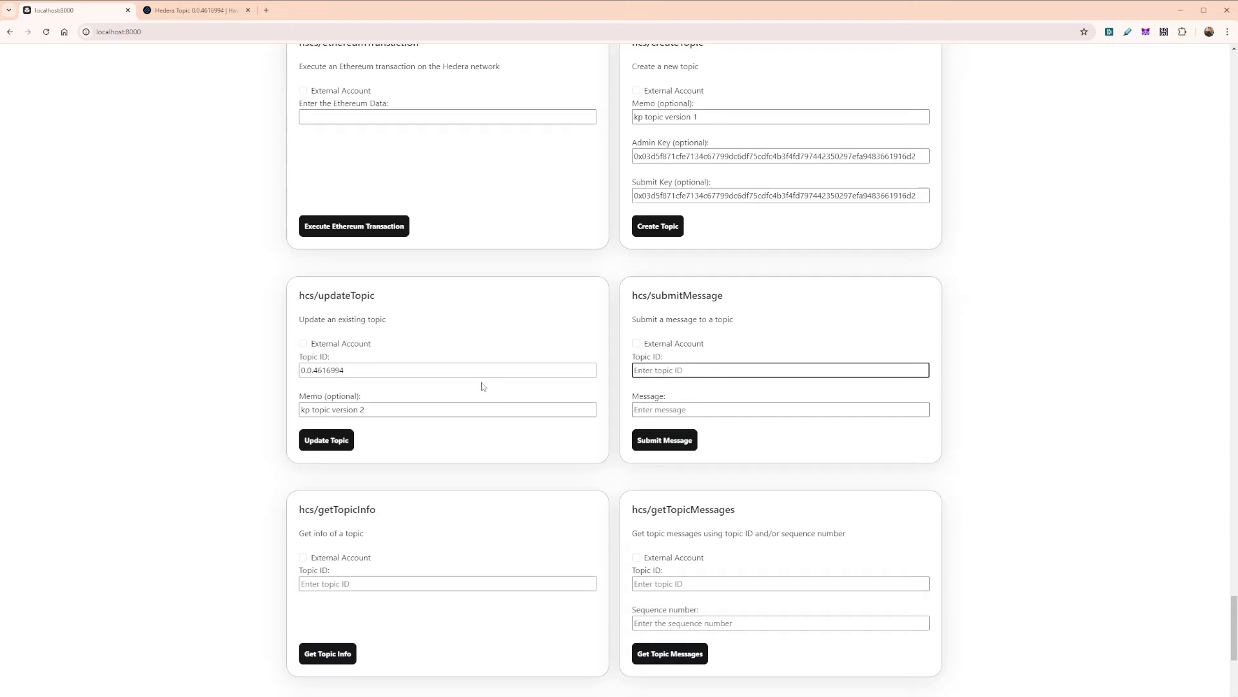
left_click(464, 370)
key("ctrl+a")
key("ctrl+c")
left_click(691, 369)
key("ctrl+v")
left_click(688, 411)
type("messa")
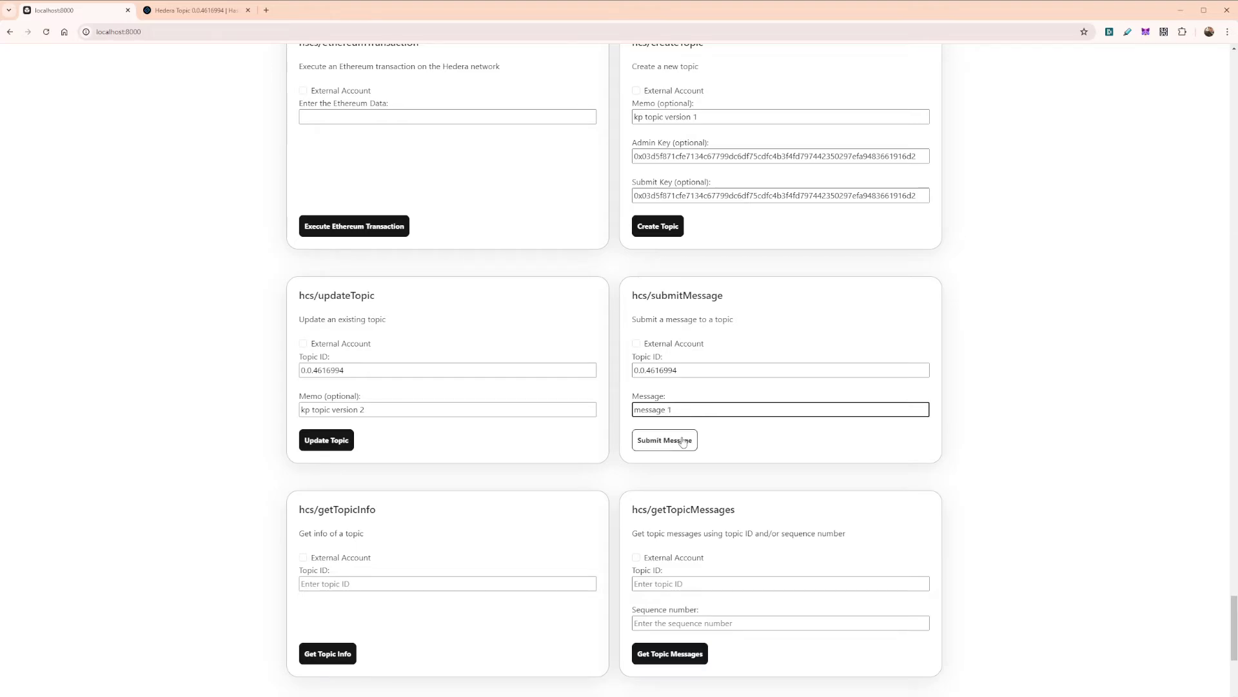
Submit the message to the topic and approve it in MetaMask after reviewing the message text
left_click(676, 442)
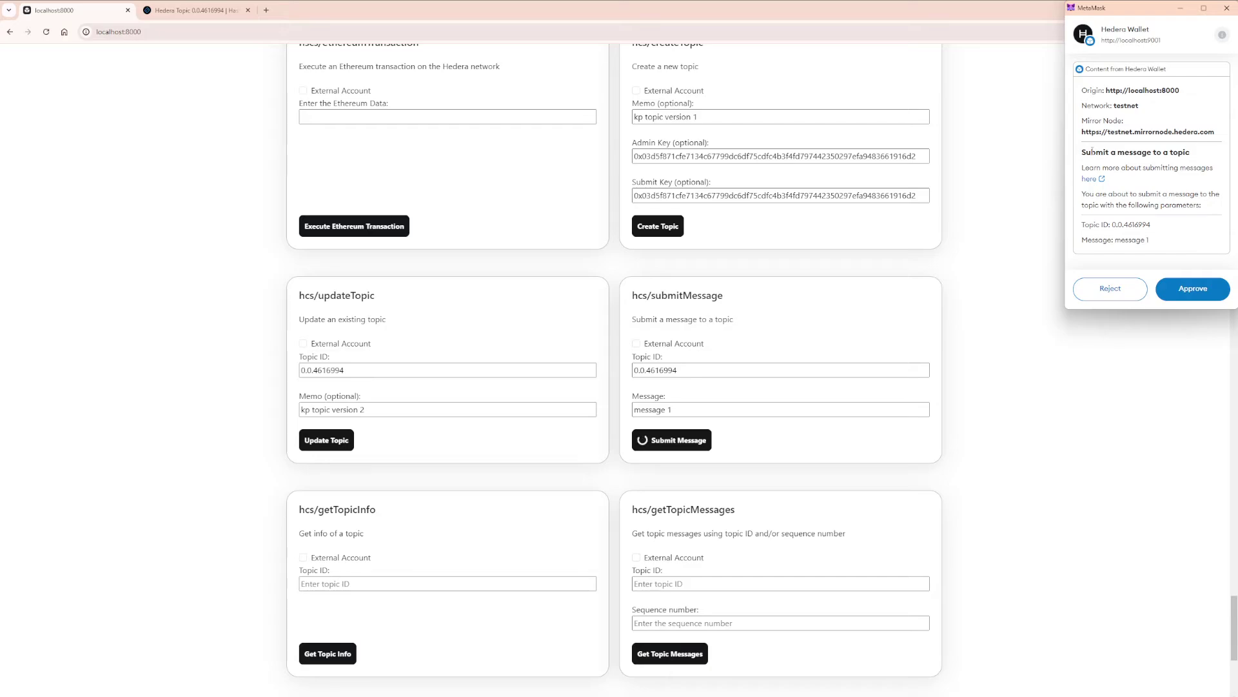
left_click_drag(1113, 239, 1150, 240)
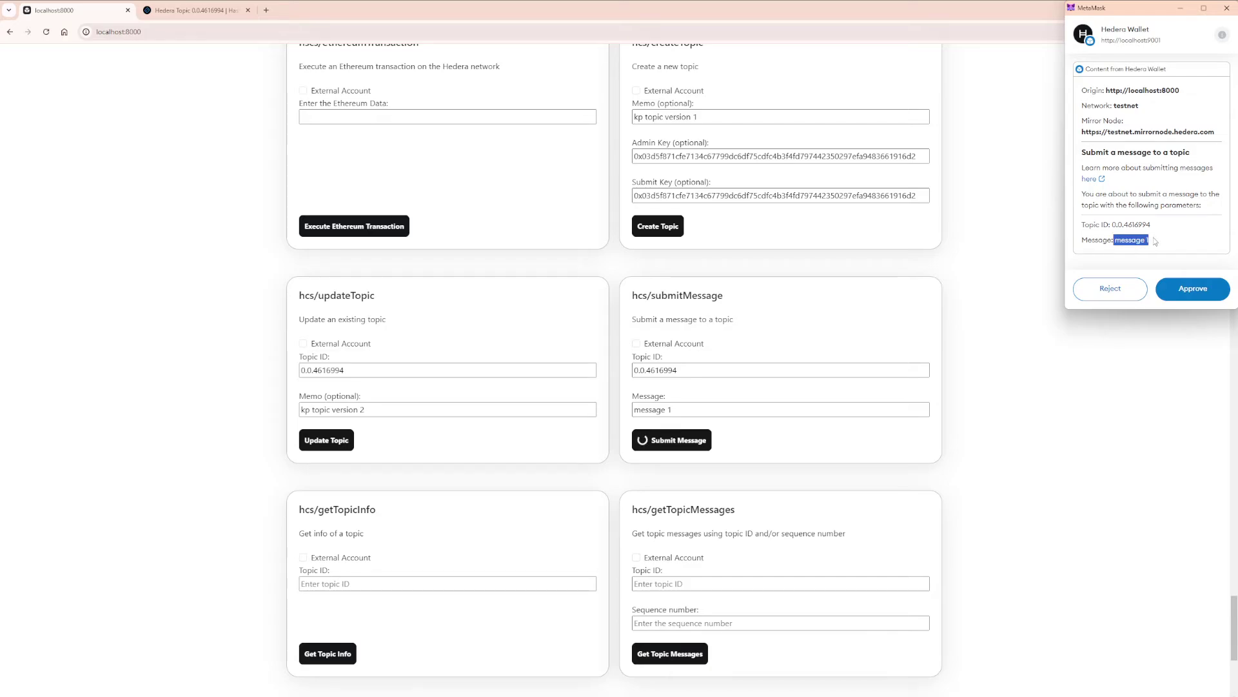
left_click(1187, 289)
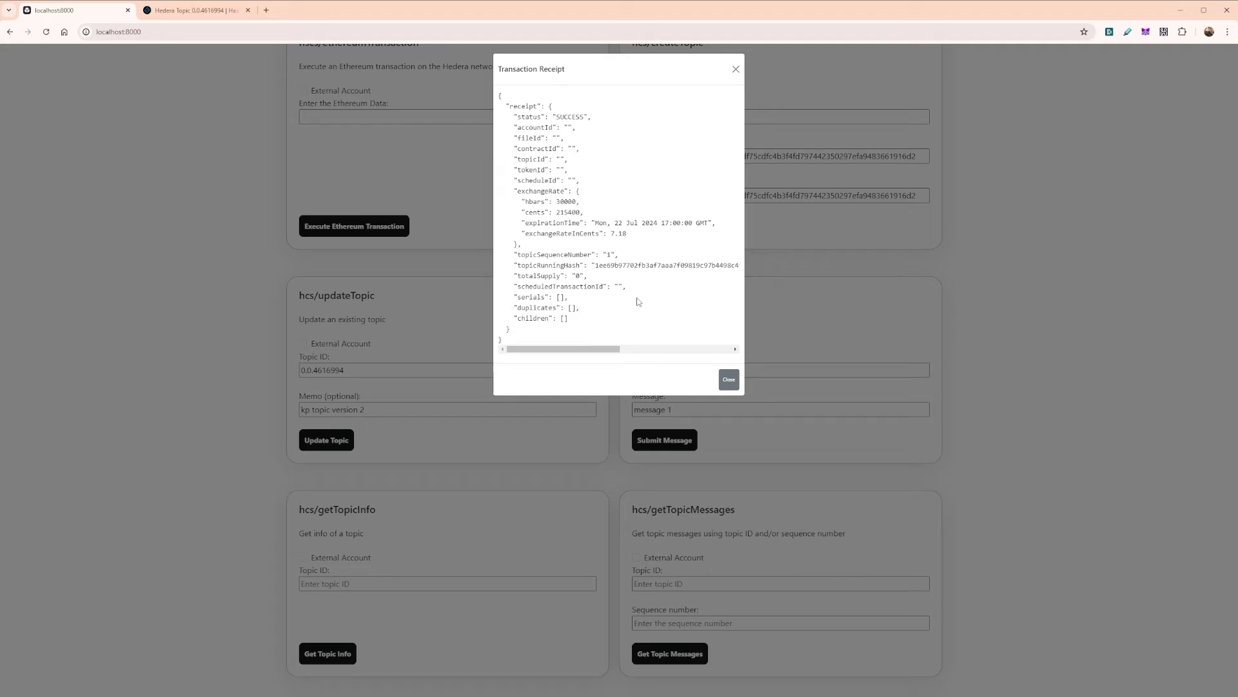
Inspect the submitted message and its transaction details on HashScan, and return to the snap demo, closing the receipt
left_click(193, 10)
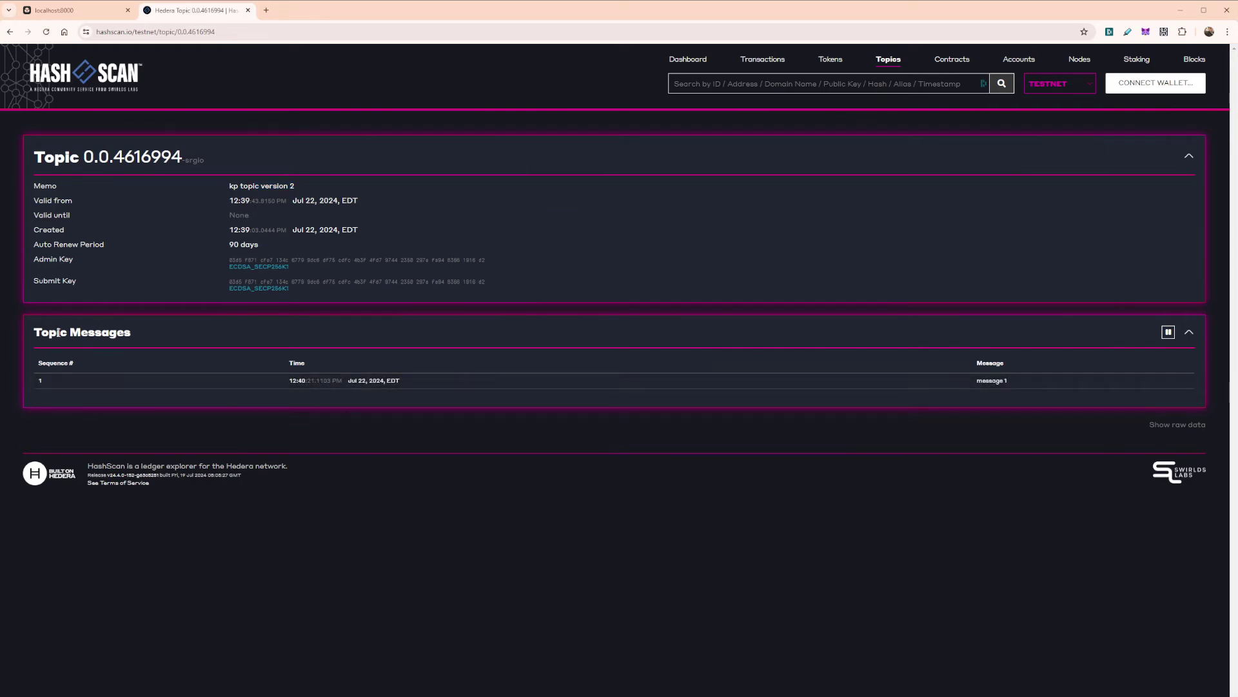
left_click(1008, 382)
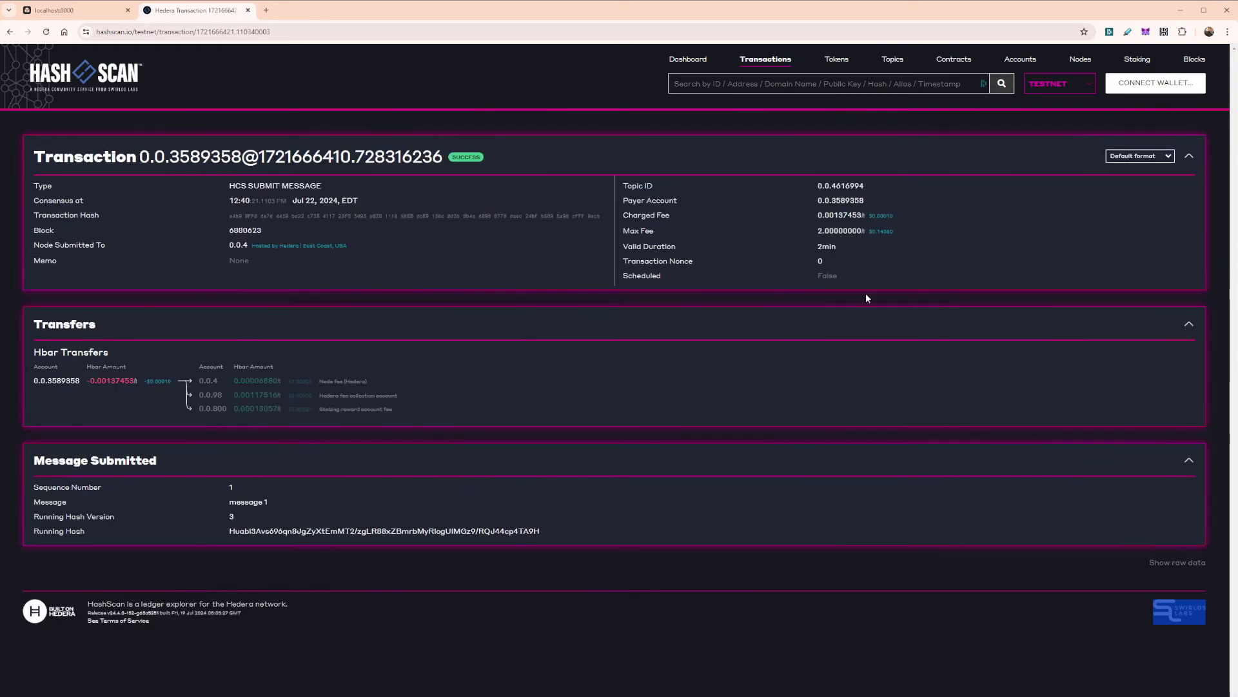
left_click(10, 32)
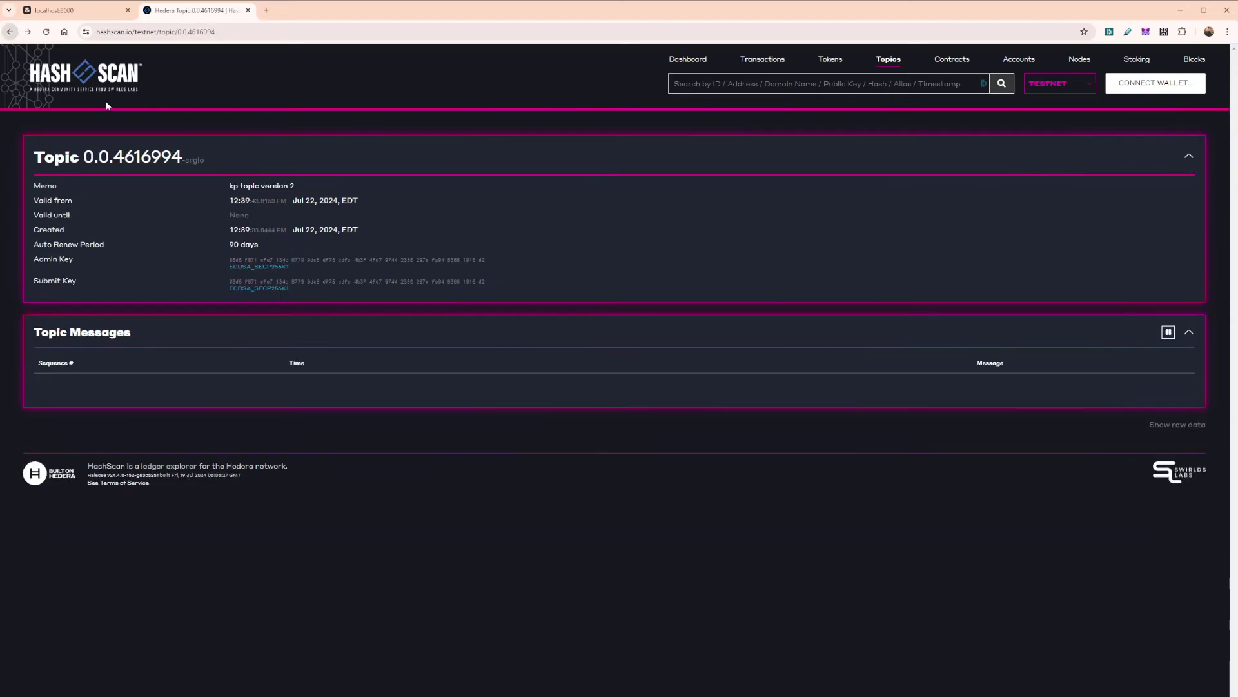
left_click(68, 11)
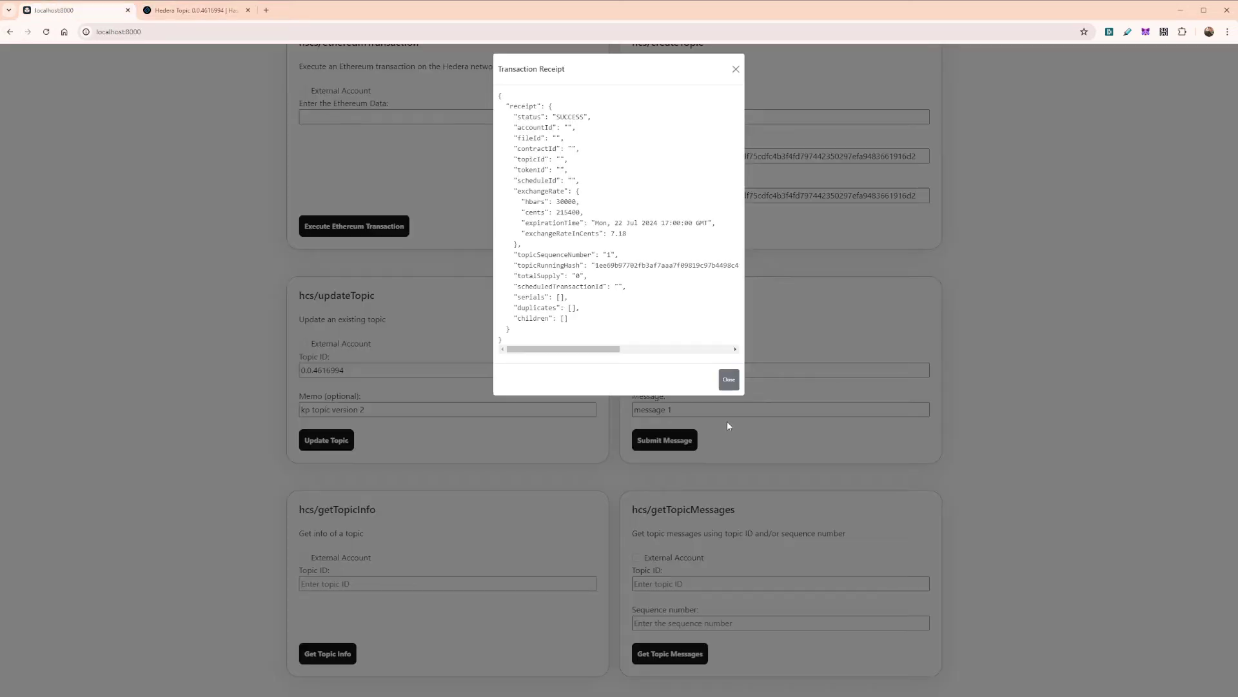
left_click(729, 380)
Request the info of topic 0.0.4616994 through hcs/getTopicInfo and approve the query in MetaMask
scroll(597, 291, "down", 3)
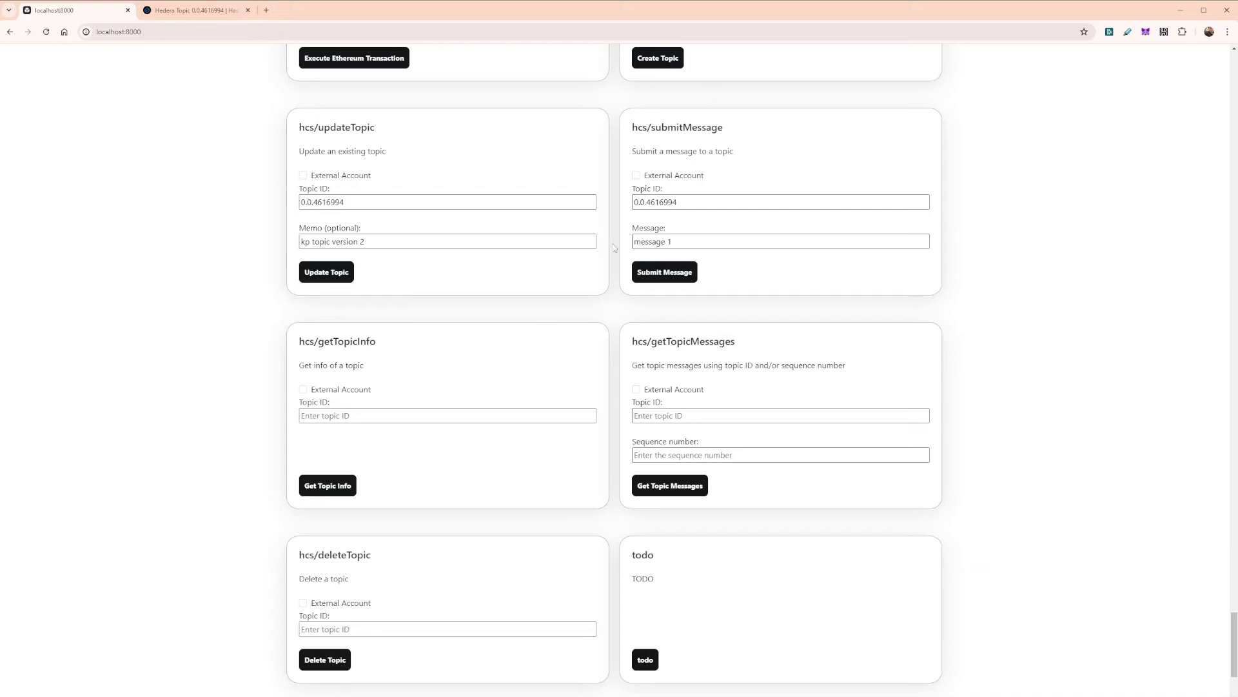
double_click(655, 202)
key("ctrl+c")
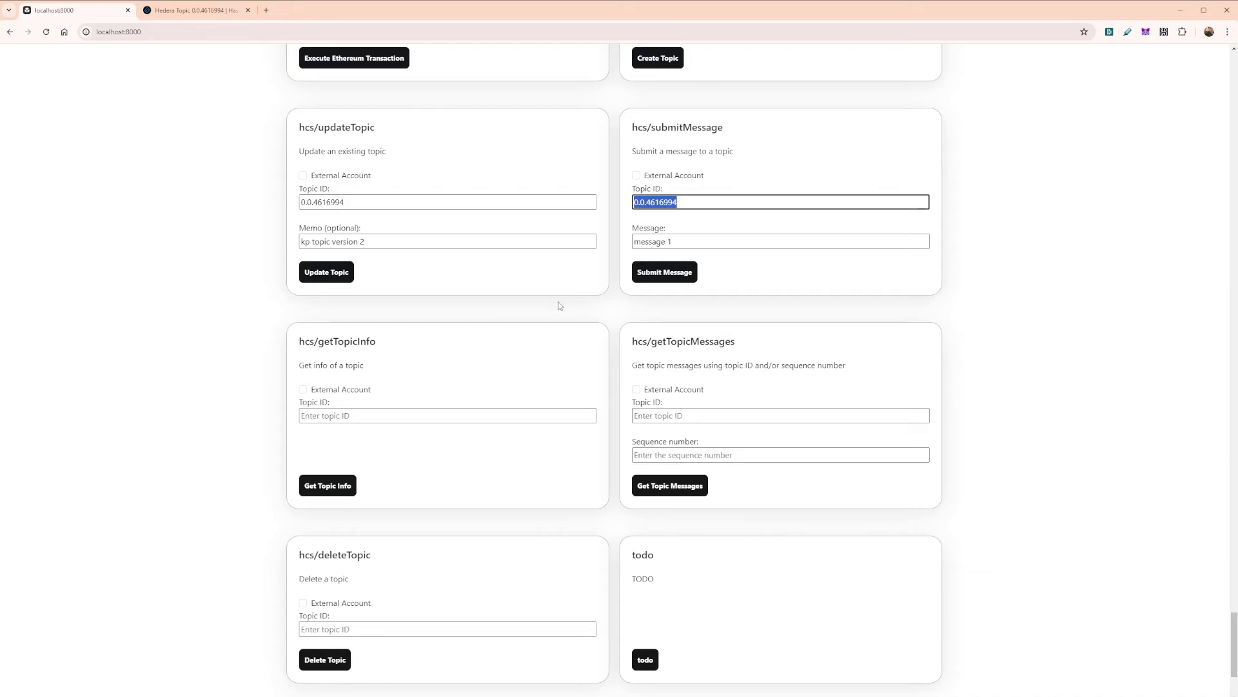
left_click(459, 415)
key("ctrl+v")
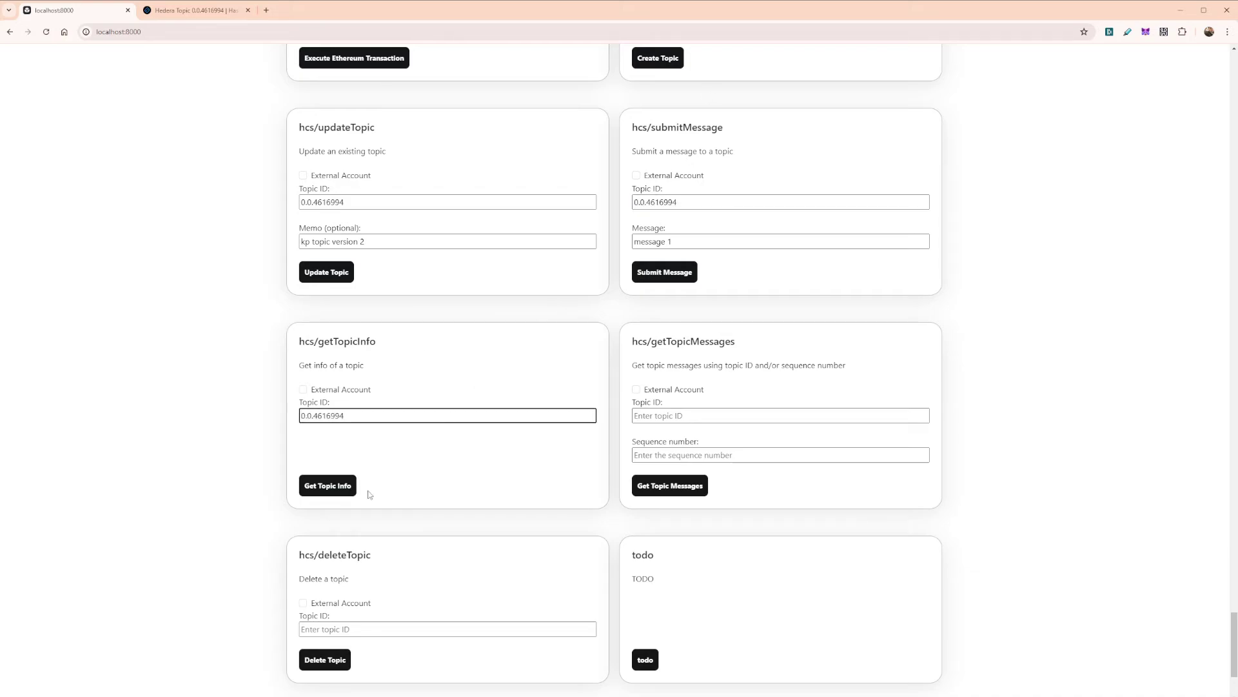
left_click(341, 485)
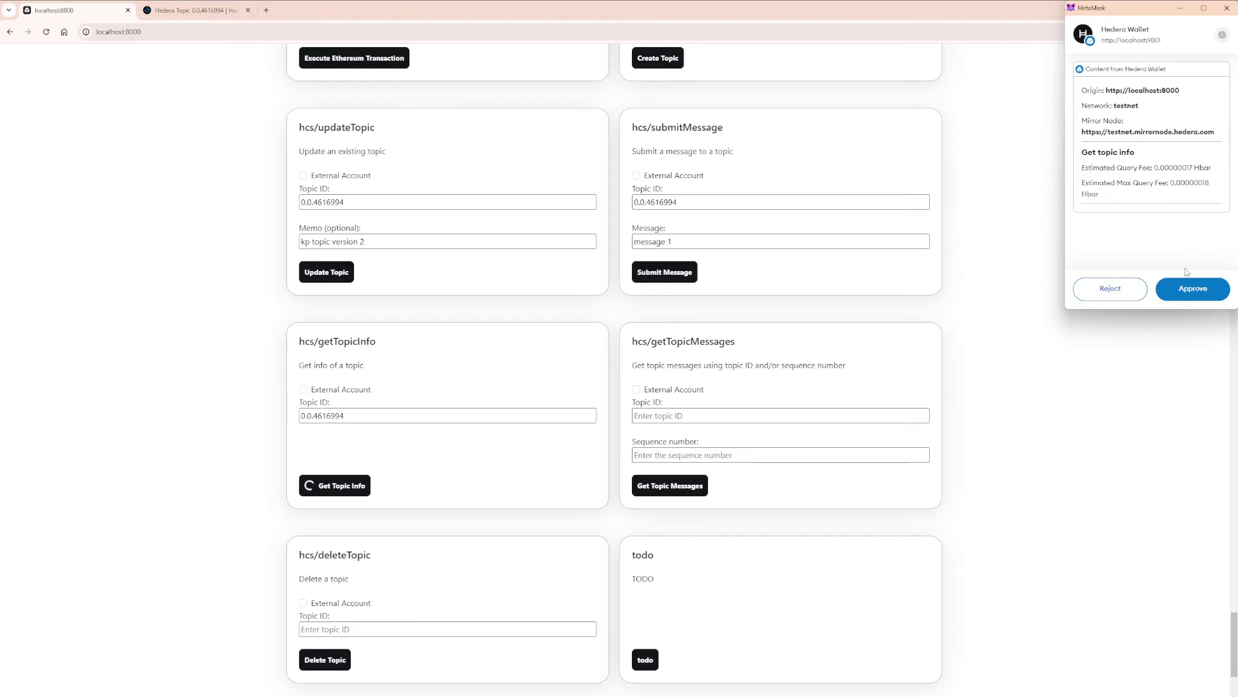
left_click(1189, 289)
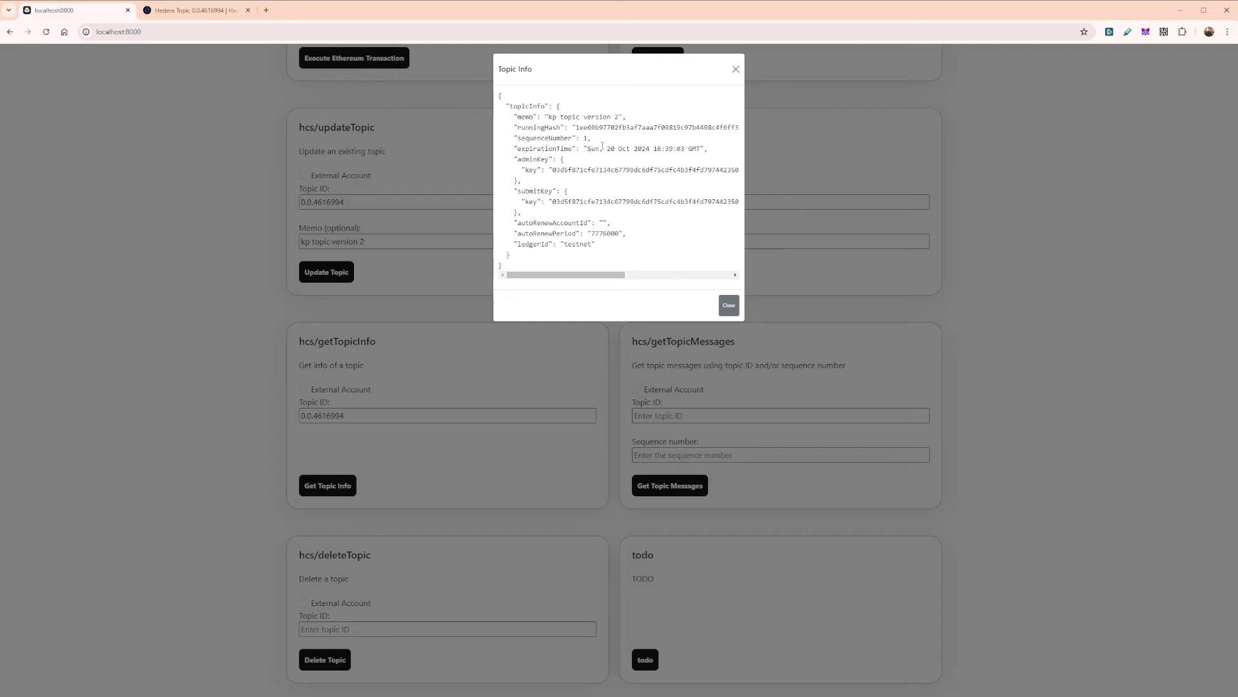
Examine the topic info's memo, running hash, sequence number, expiration time, keys and ledger ID, and close it
left_click_drag(545, 117, 592, 138)
double_click(588, 127)
left_click(588, 139)
double_click(543, 149)
double_click(534, 159)
left_click(539, 189)
double_click(571, 244)
left_click(727, 304)
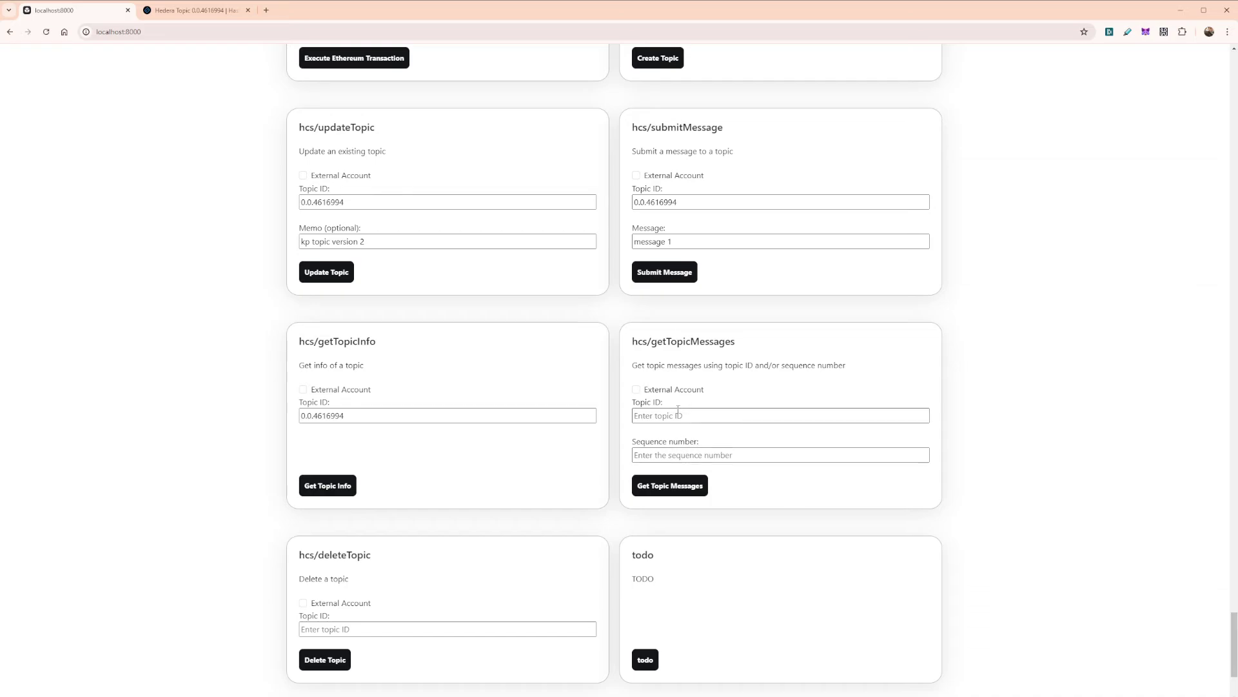
Change the hcs/submitMessage text to "message 2", submit it to the topic and approve it in MetaMask
left_click(679, 416)
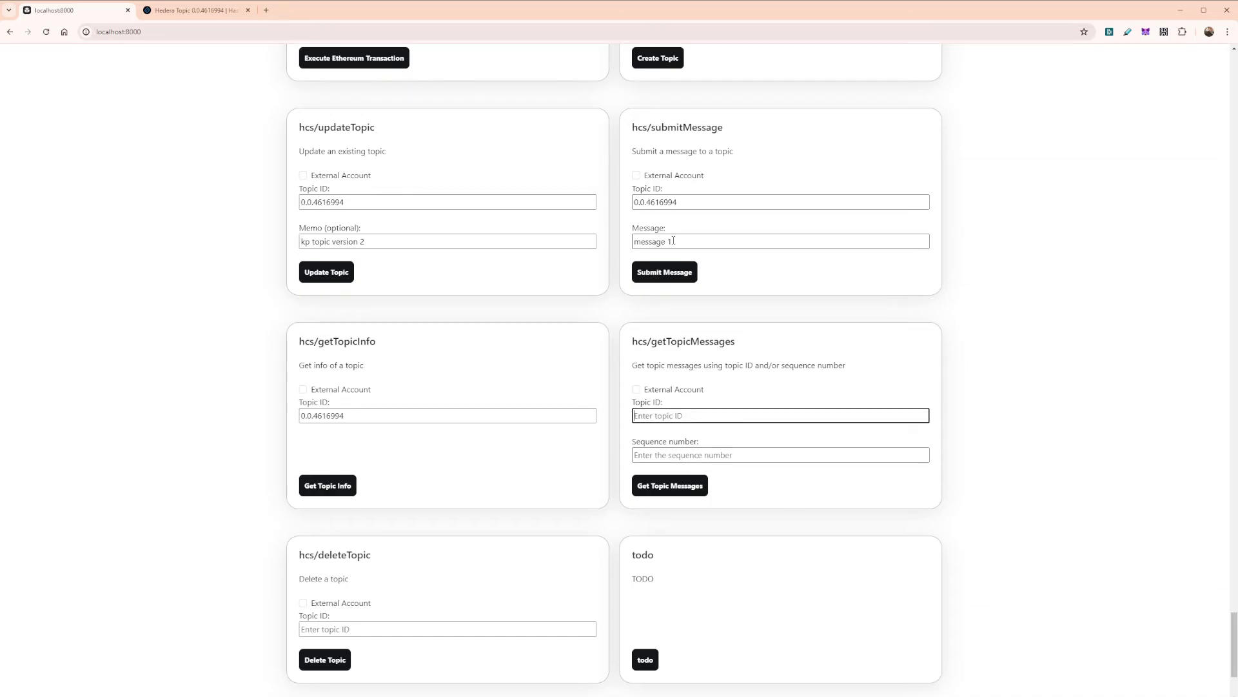
double_click(669, 242)
type("2")
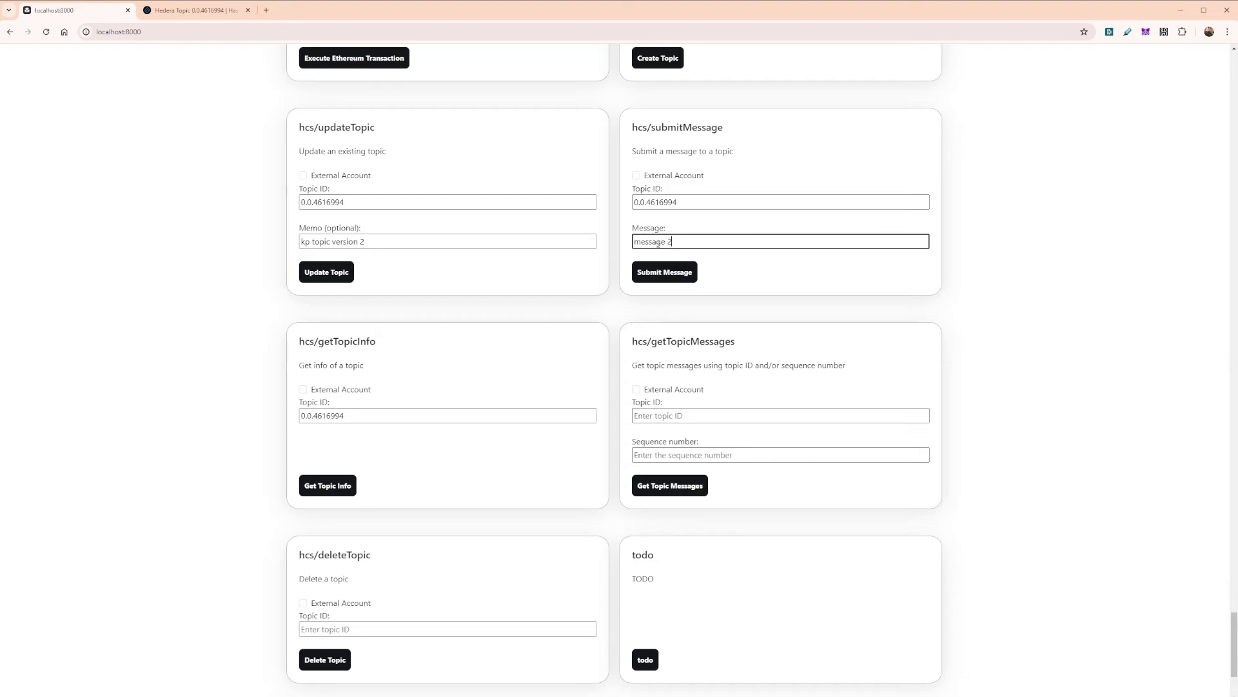
left_click(667, 272)
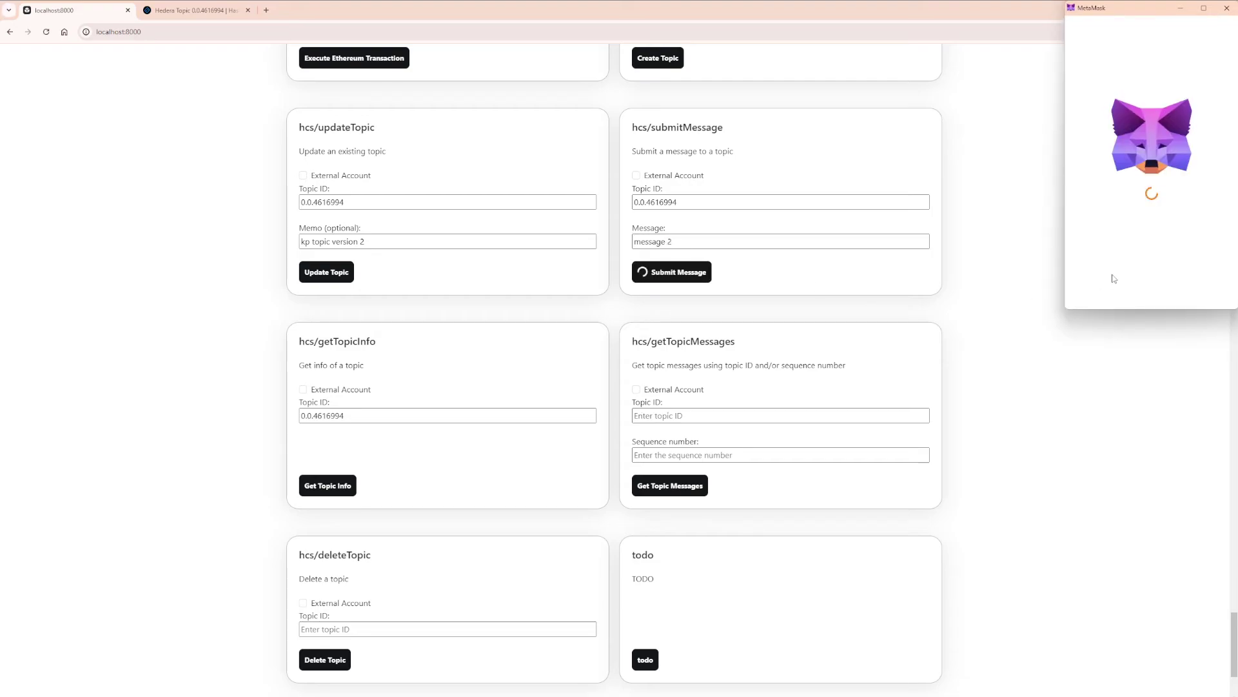
left_click(1193, 288)
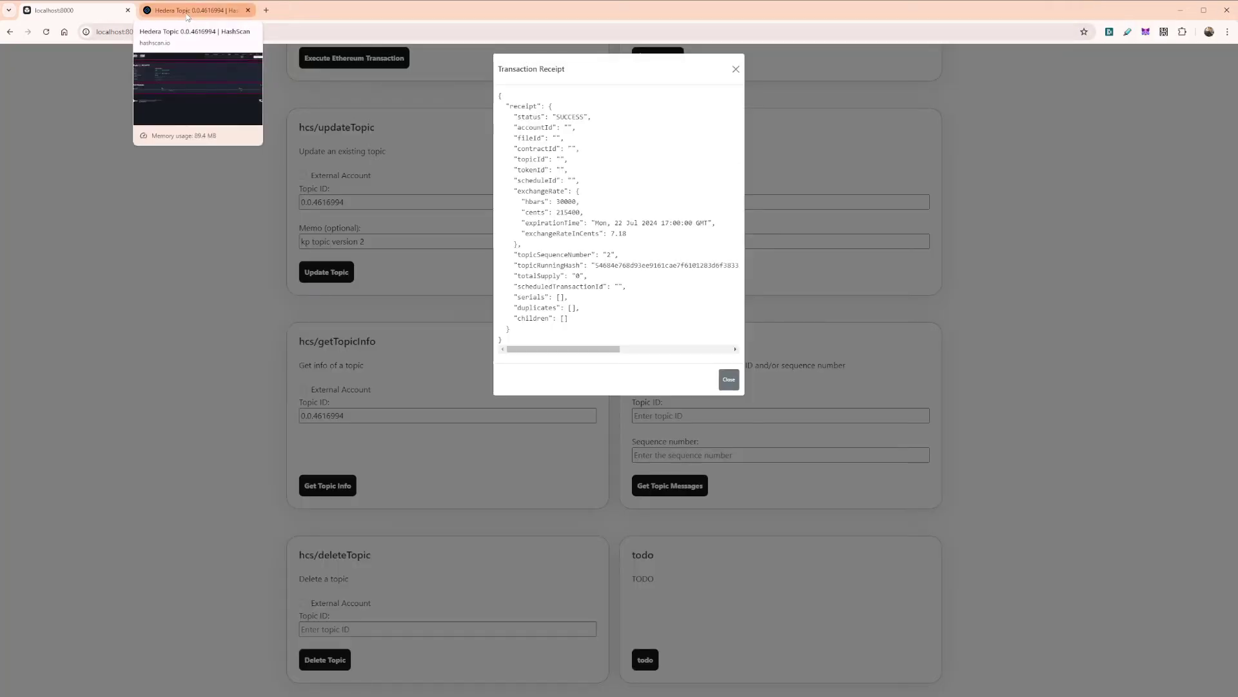
Reload the topic on HashScan without the paging parameters in its URL to check the list of topic messages
left_click(188, 17)
left_click(46, 32)
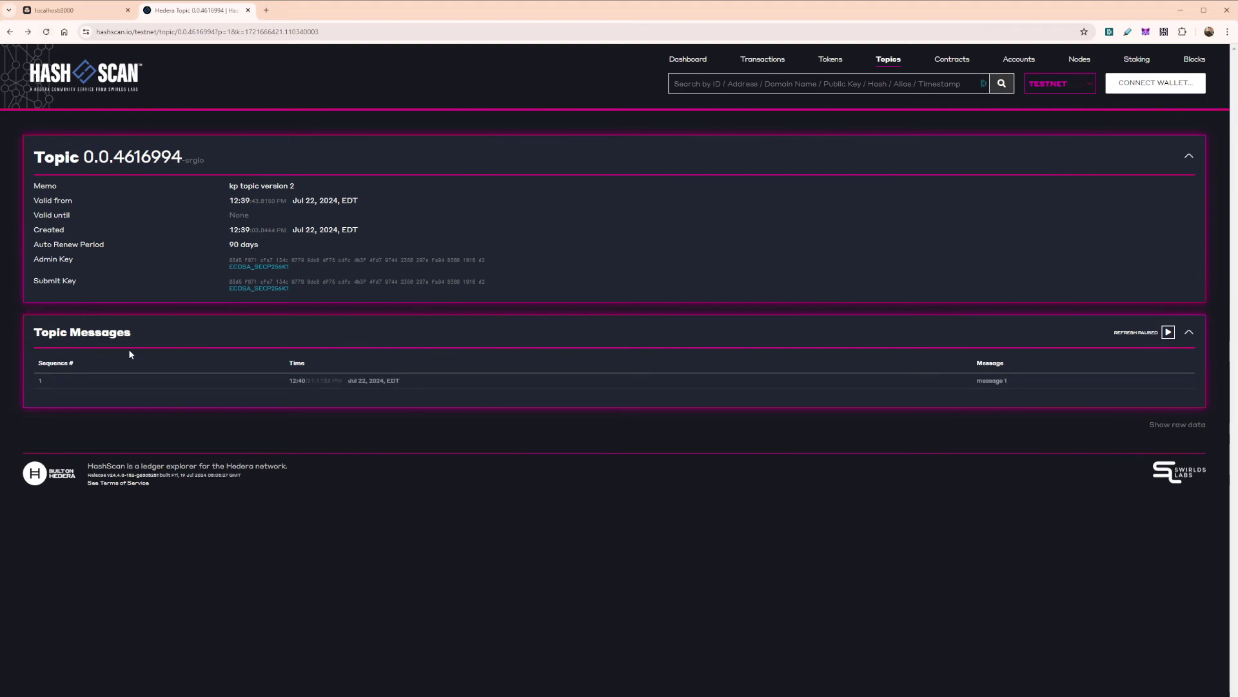
left_click(81, 11)
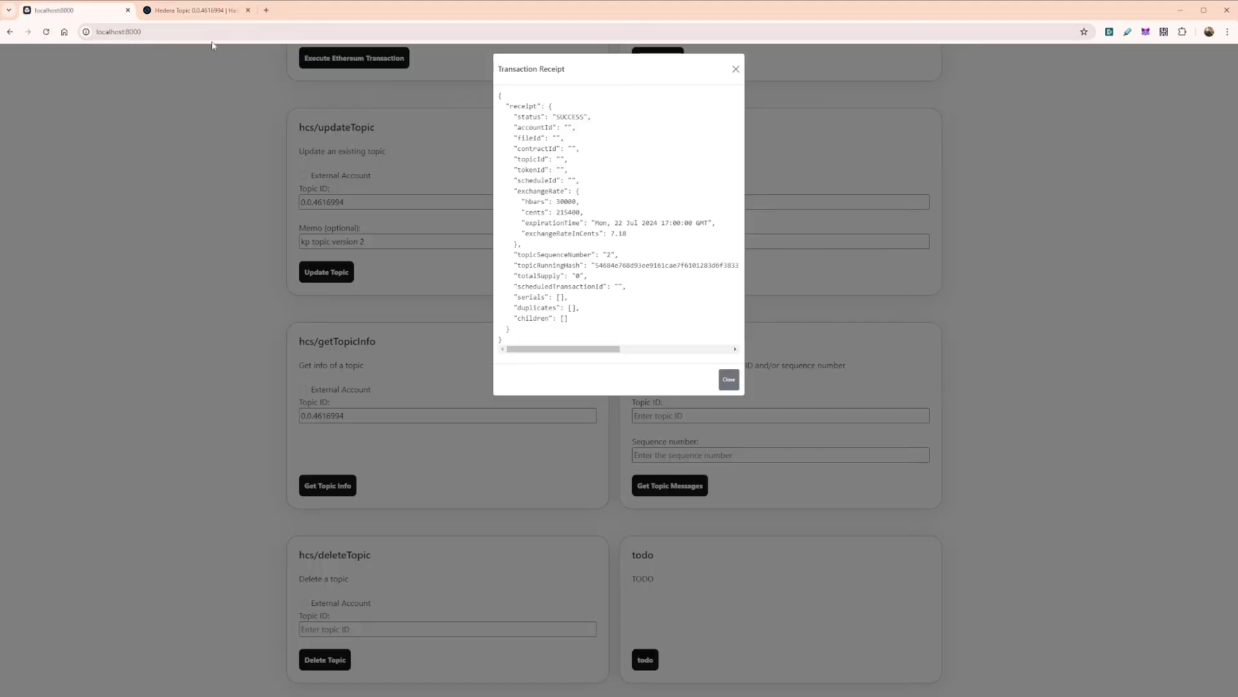
left_click(185, 13)
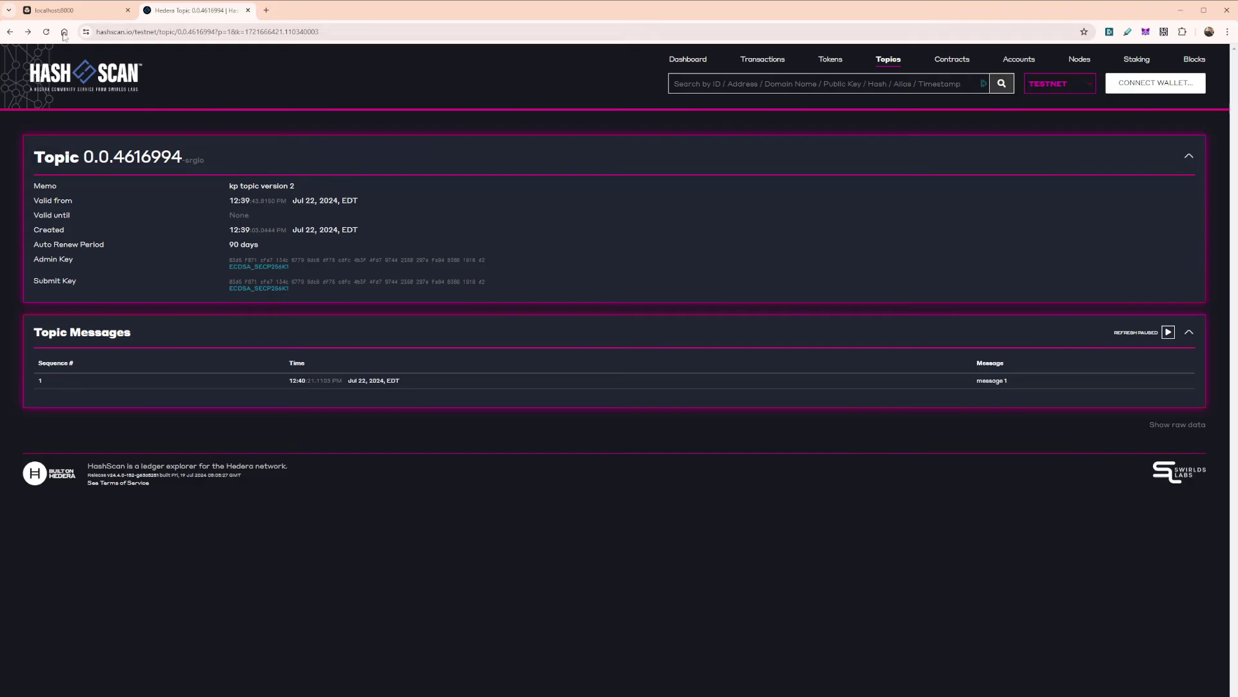
left_click(46, 31)
left_click(46, 32)
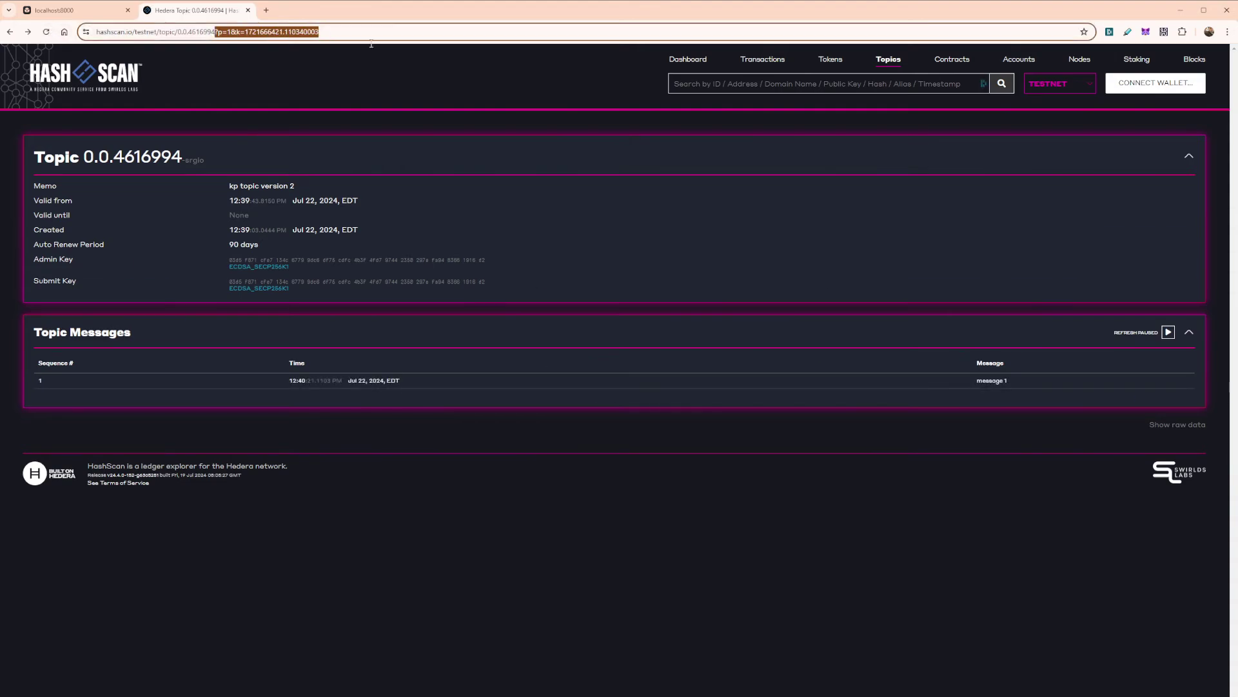
left_click_drag(215, 32, 386, 46)
key("BackSpace")
key("Return")
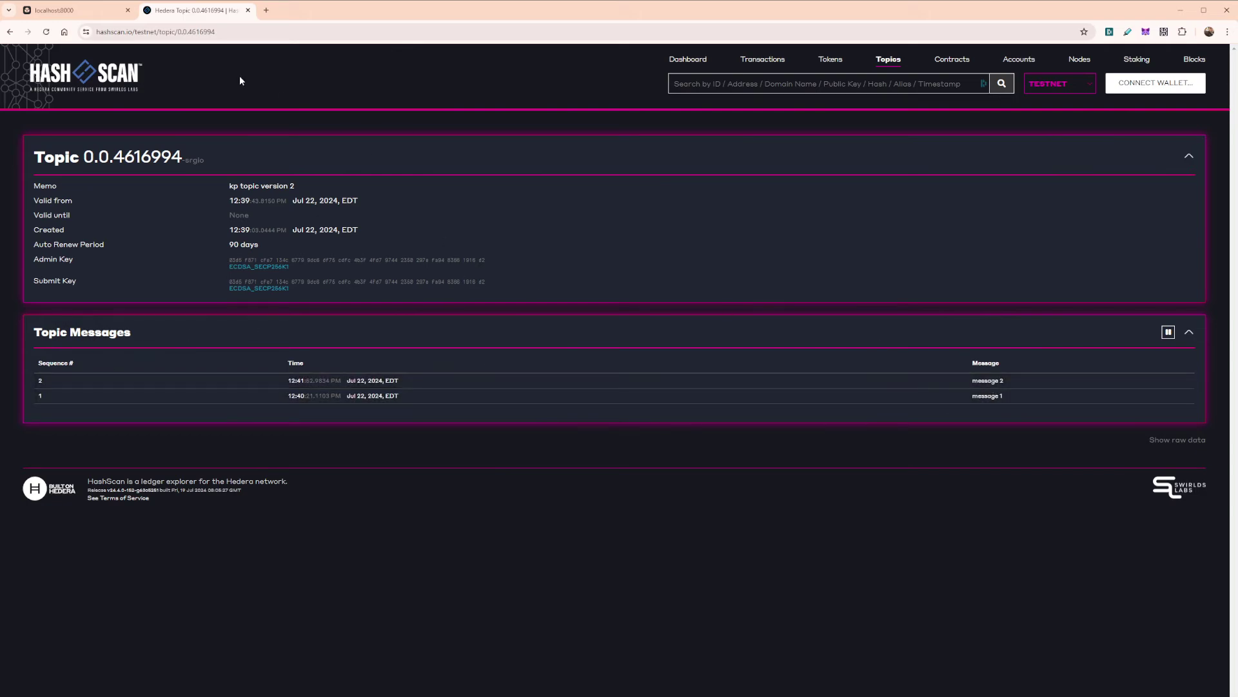
Close the receipt in the snap demo, rerun hcs/getTopicInfo with MetaMask approval, and check the sequence number before closing the result
left_click(64, 10)
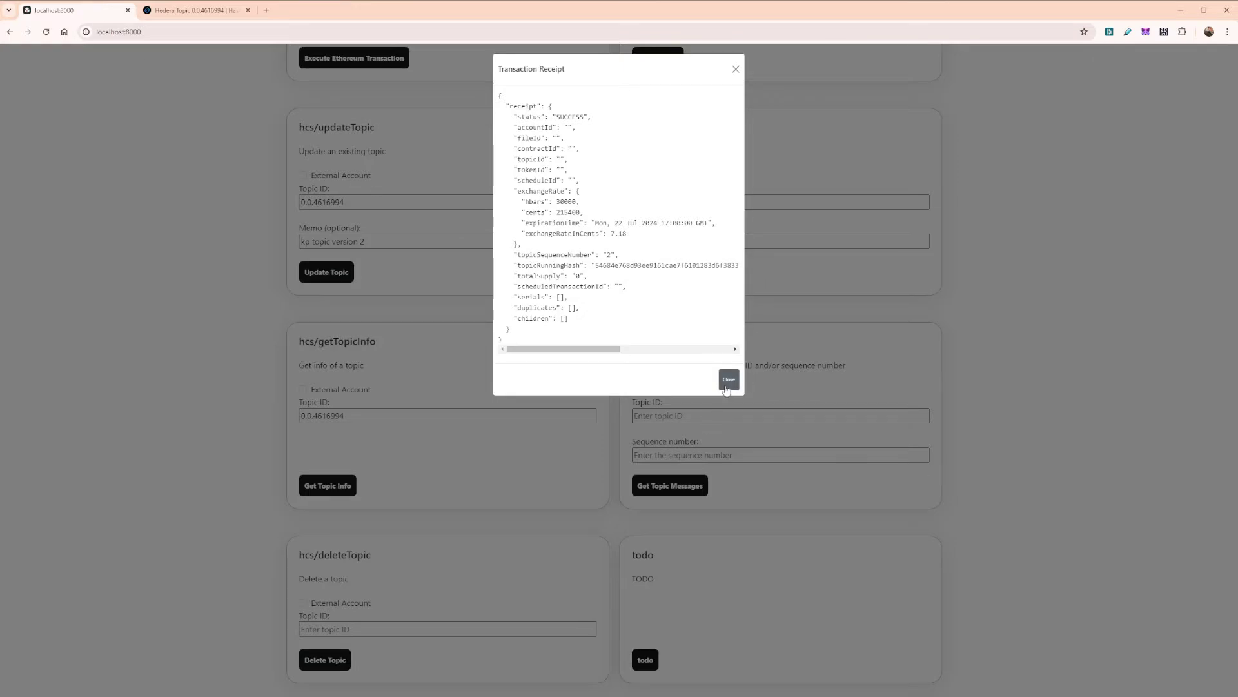
left_click(729, 379)
left_click(353, 488)
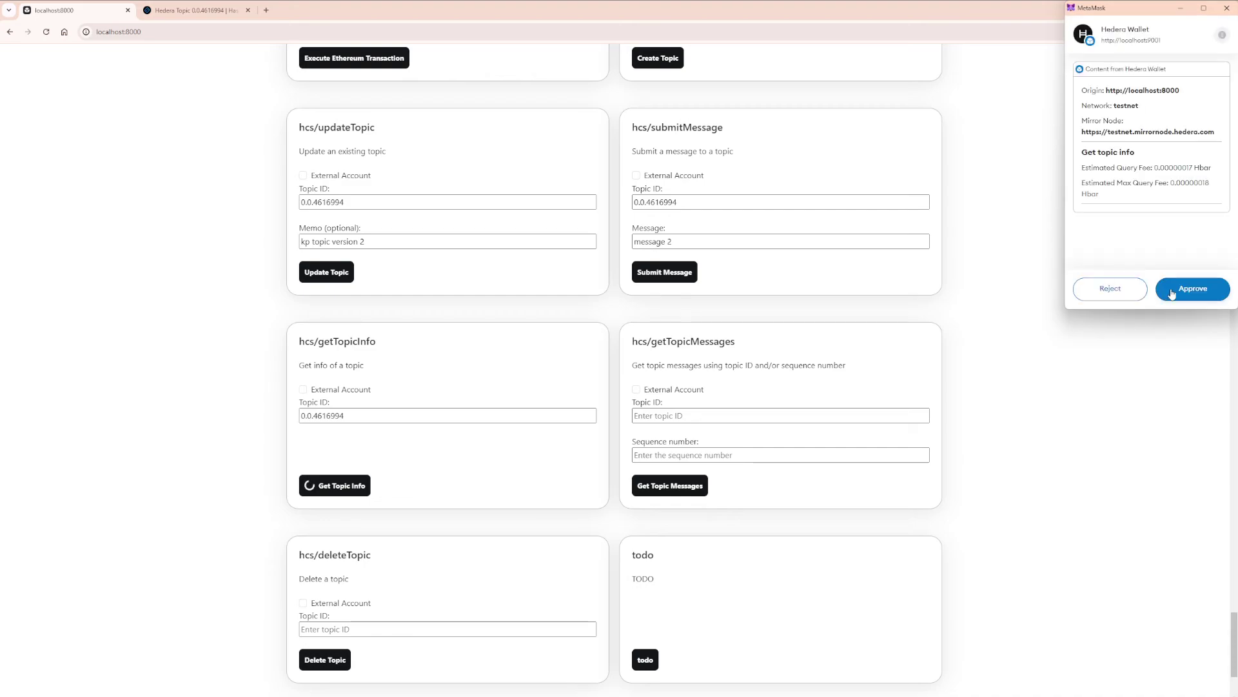
left_click(1168, 294)
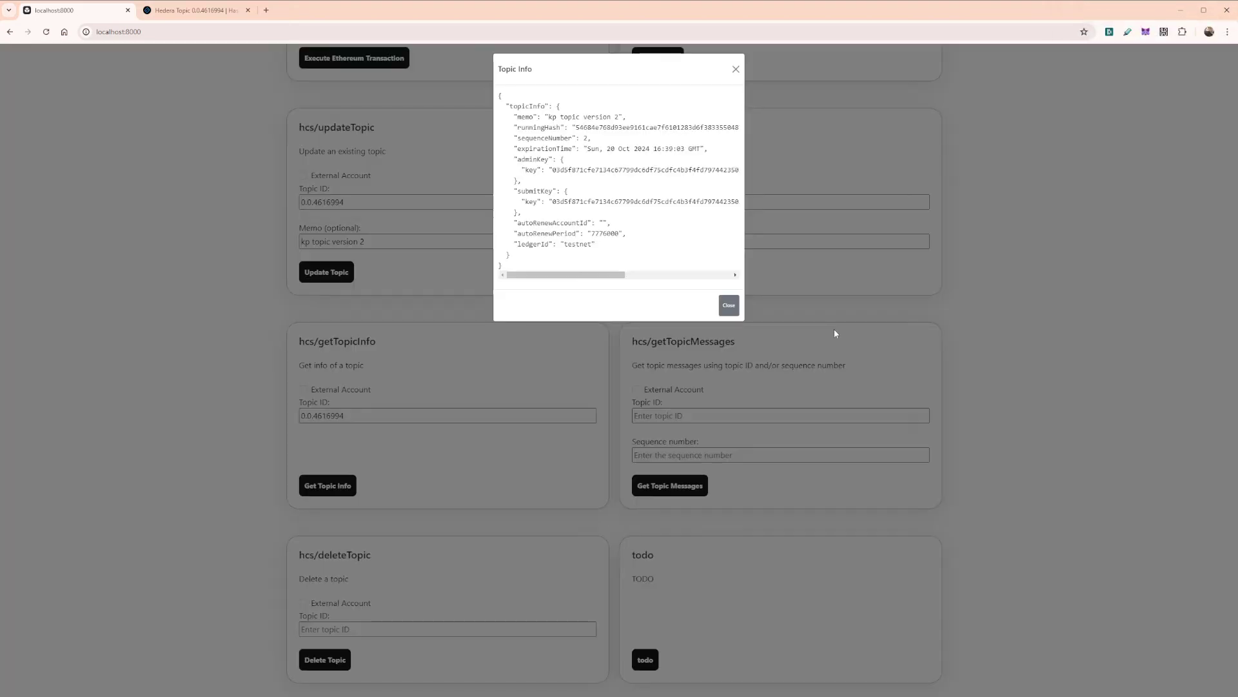
mouse_move(585, 138)
left_mouse_down()
mouse_move(565, 151)
mouse_move(588, 138)
left_mouse_up()
left_click(728, 305)
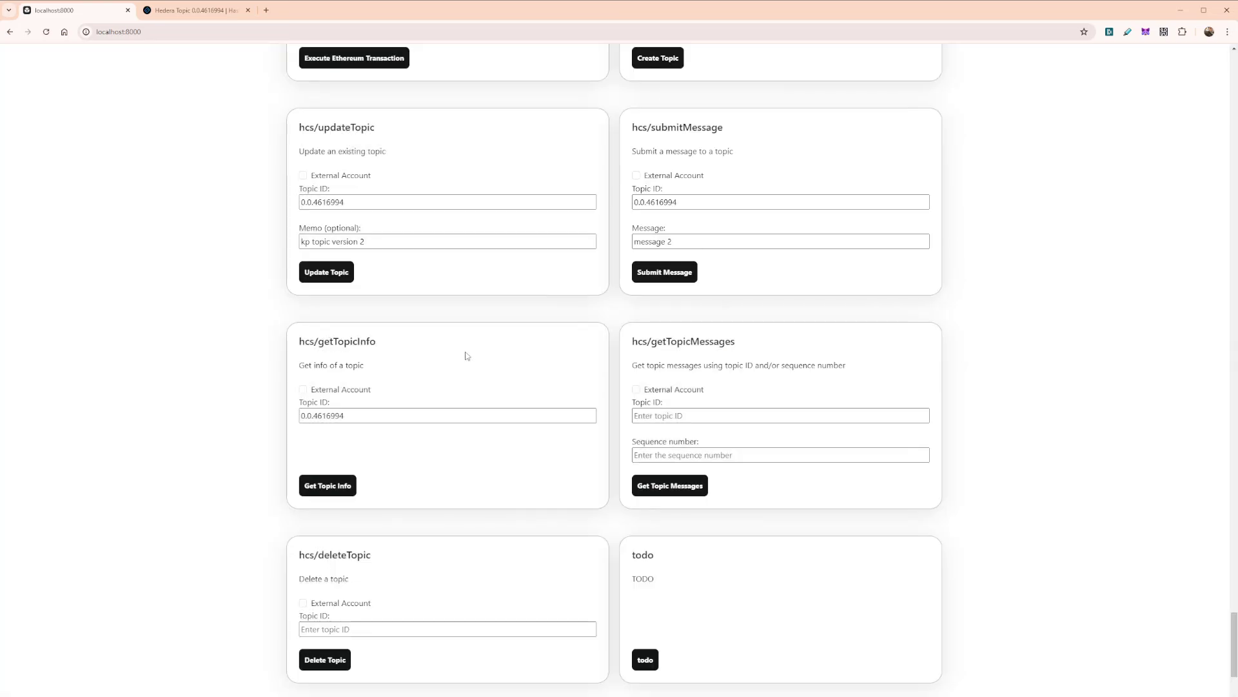
Copy topic ID 0.0.4616994 from hcs/getTopicInfo into the hcs/getTopicMessages form
scroll(695, 387, "down", 3)
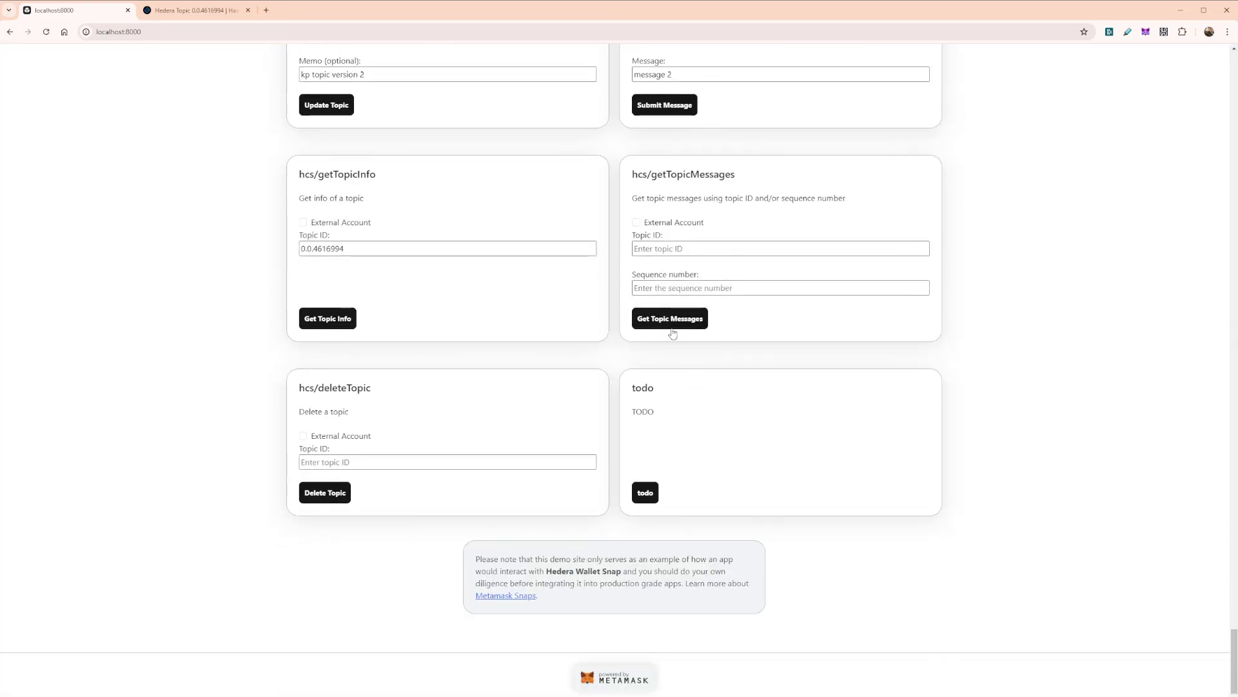
left_click(651, 250)
left_click(428, 248)
double_click(584, 244)
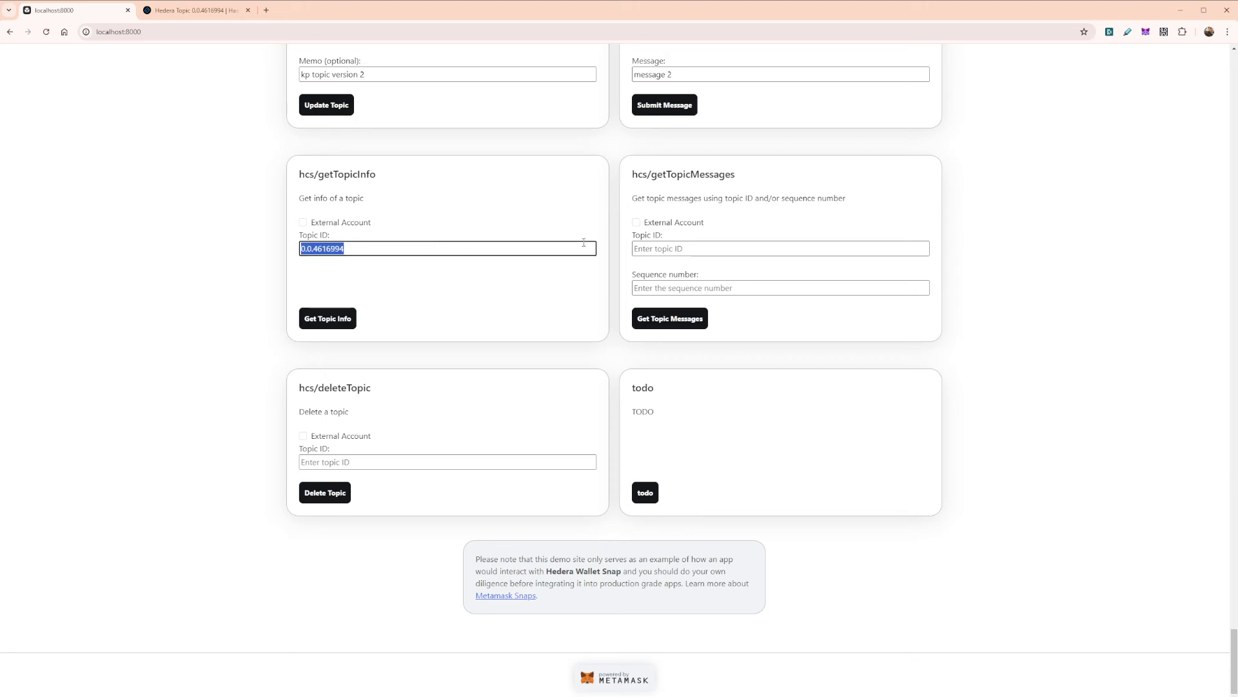
key("ctrl+c")
left_click(669, 248)
key("ctrl+v")
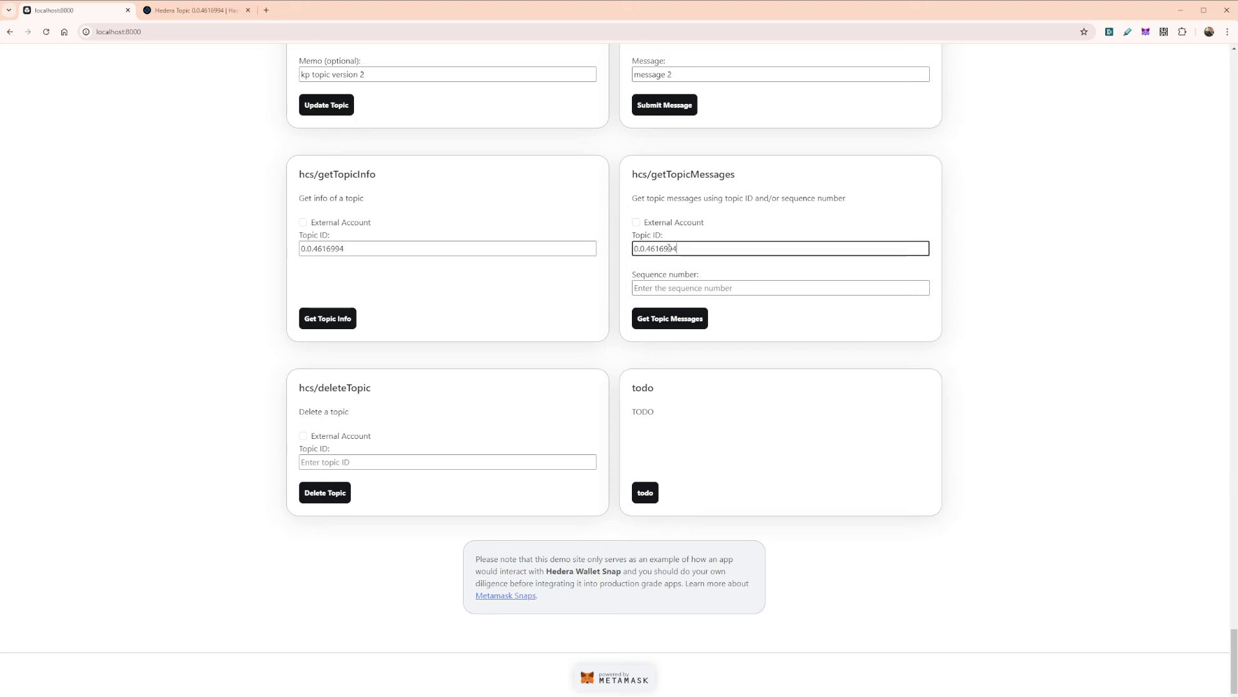
Check the topic's message list on HashScan, and retrieve all topic messages in the snap demo with the sequence number left empty
left_click(695, 289)
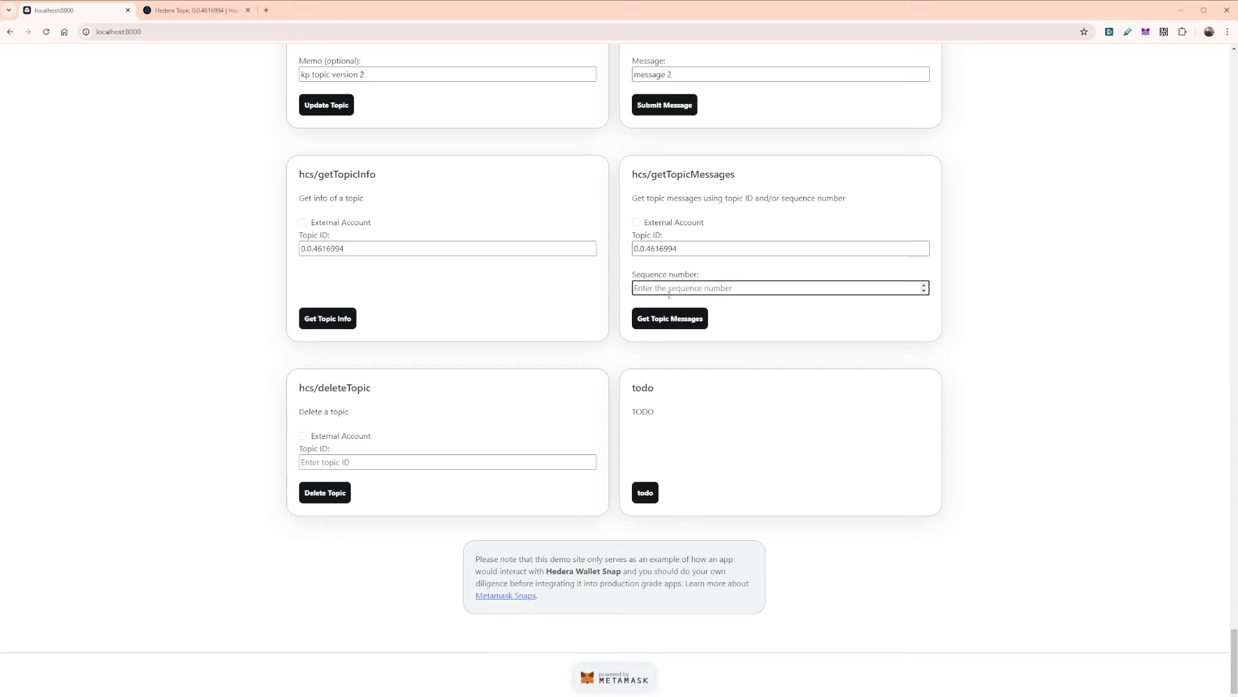
left_click(214, 13)
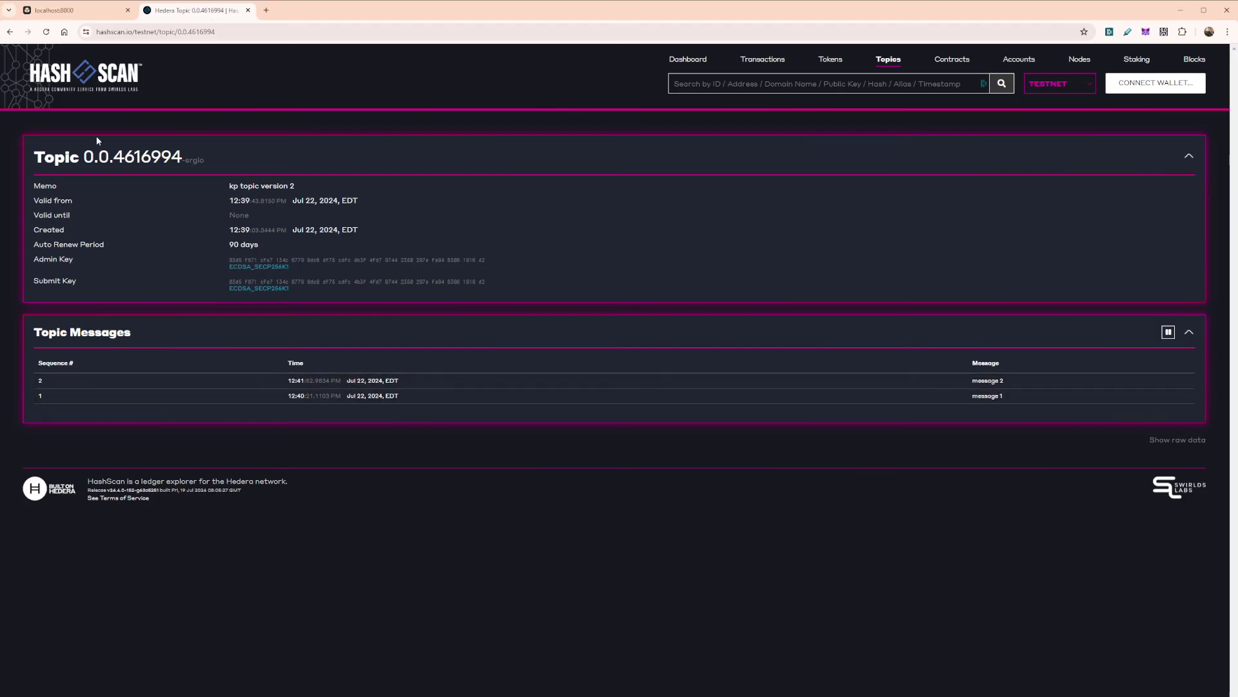
left_click(95, 8)
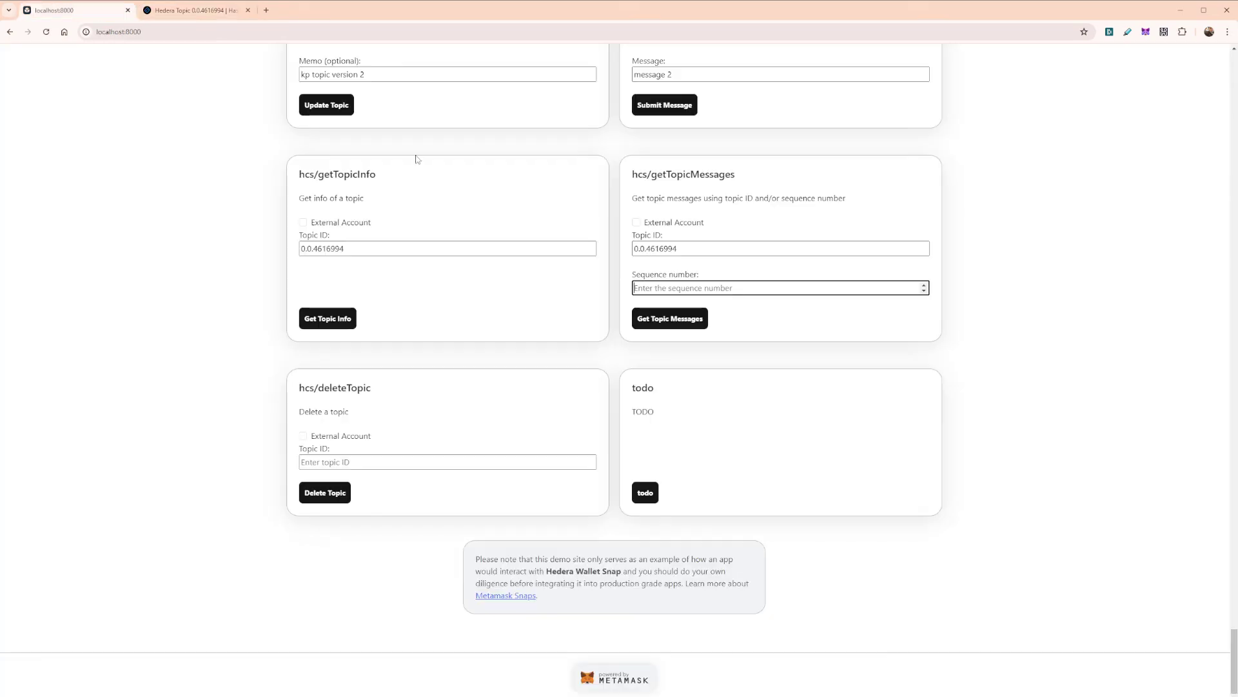
left_click(661, 315)
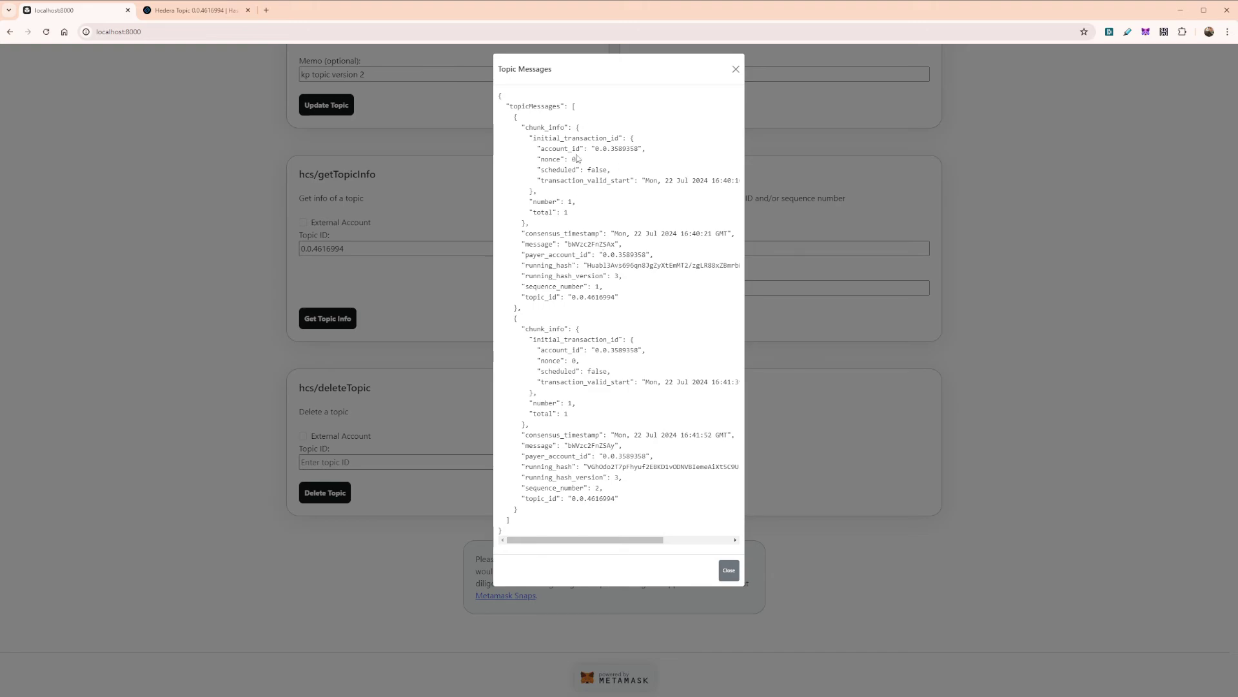
Examine the returned topic messages' initial transaction IDs and encoded message values, and close the result
double_click(534, 138)
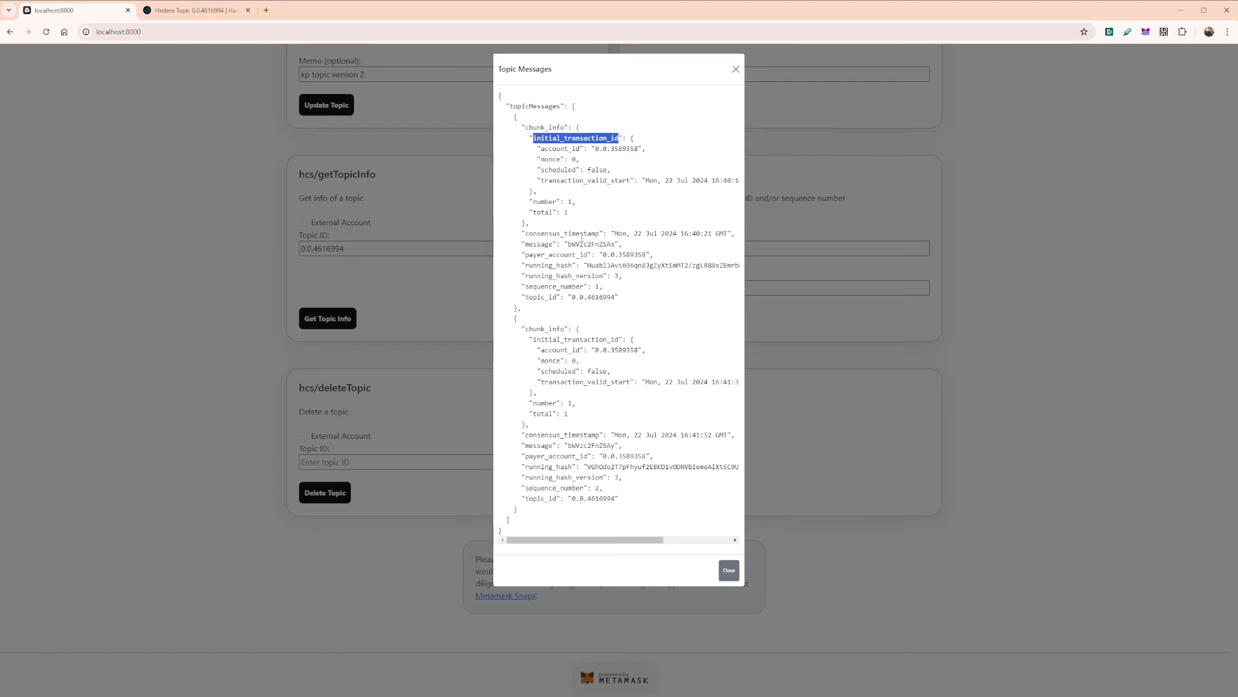
left_click_drag(558, 309, 504, 158)
left_click_drag(534, 498, 503, 380)
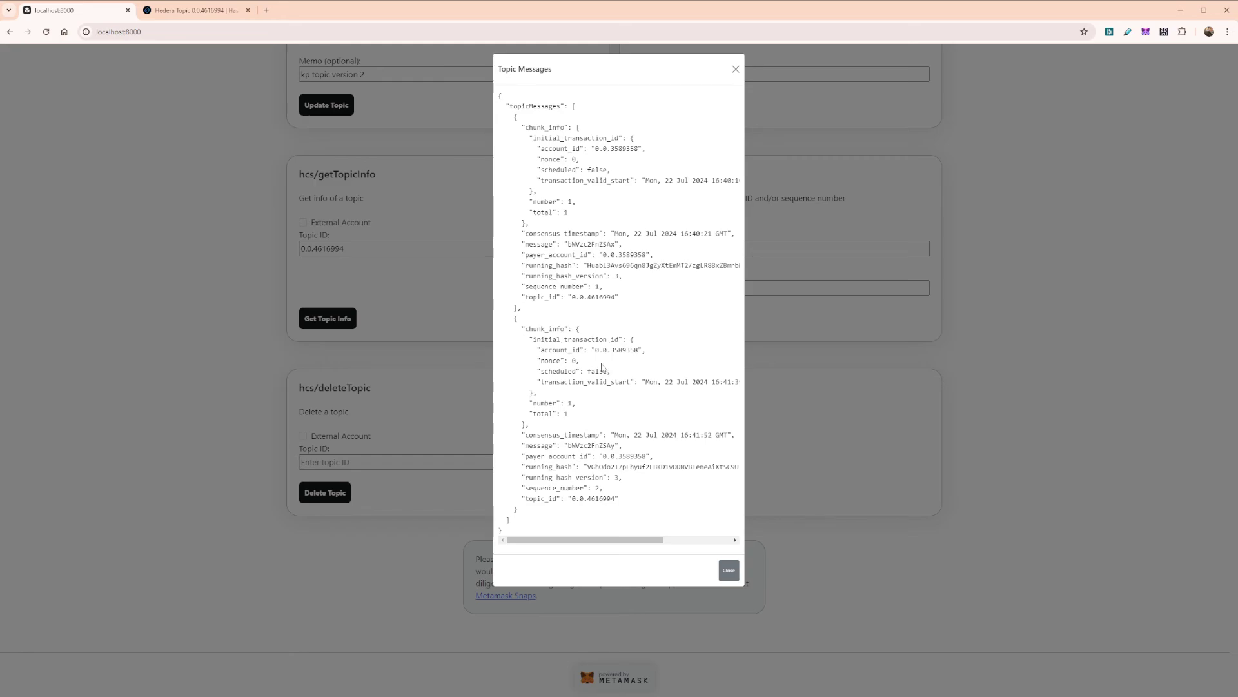
double_click(578, 446)
double_click(579, 245)
double_click(582, 446)
double_click(606, 445)
left_click(729, 570)
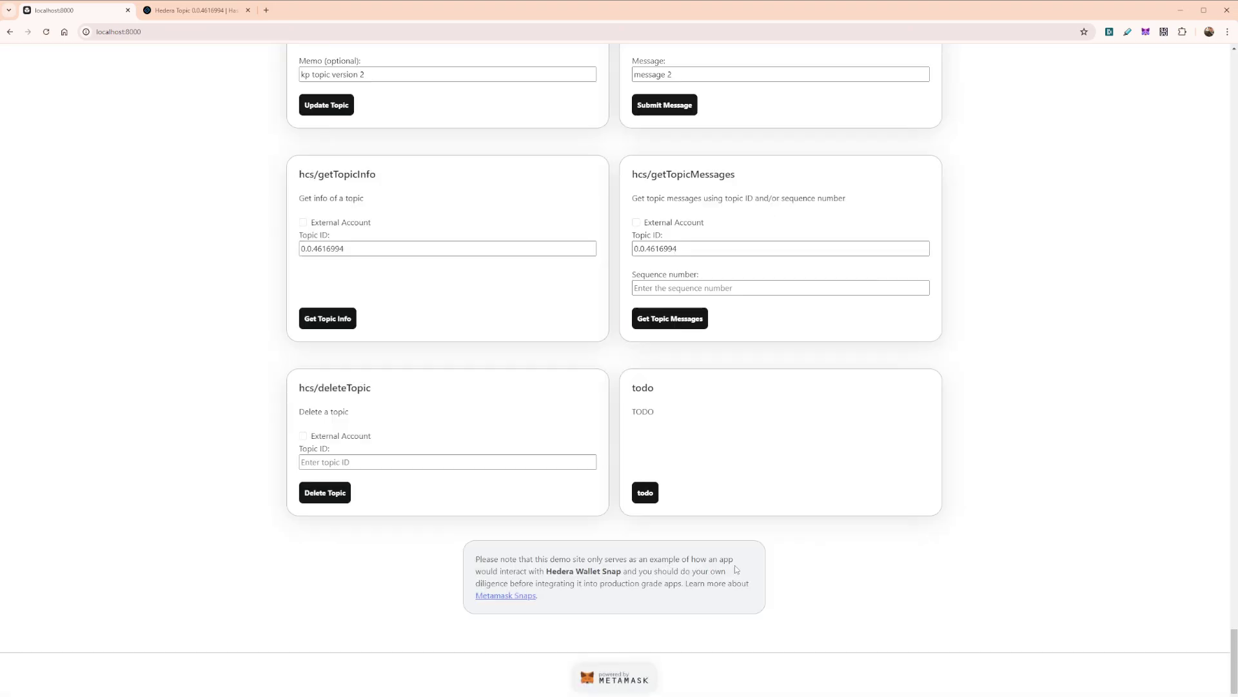
Set the hcs/getTopicMessages sequence number to 1, retrieve that message, and close the result
left_click(725, 289)
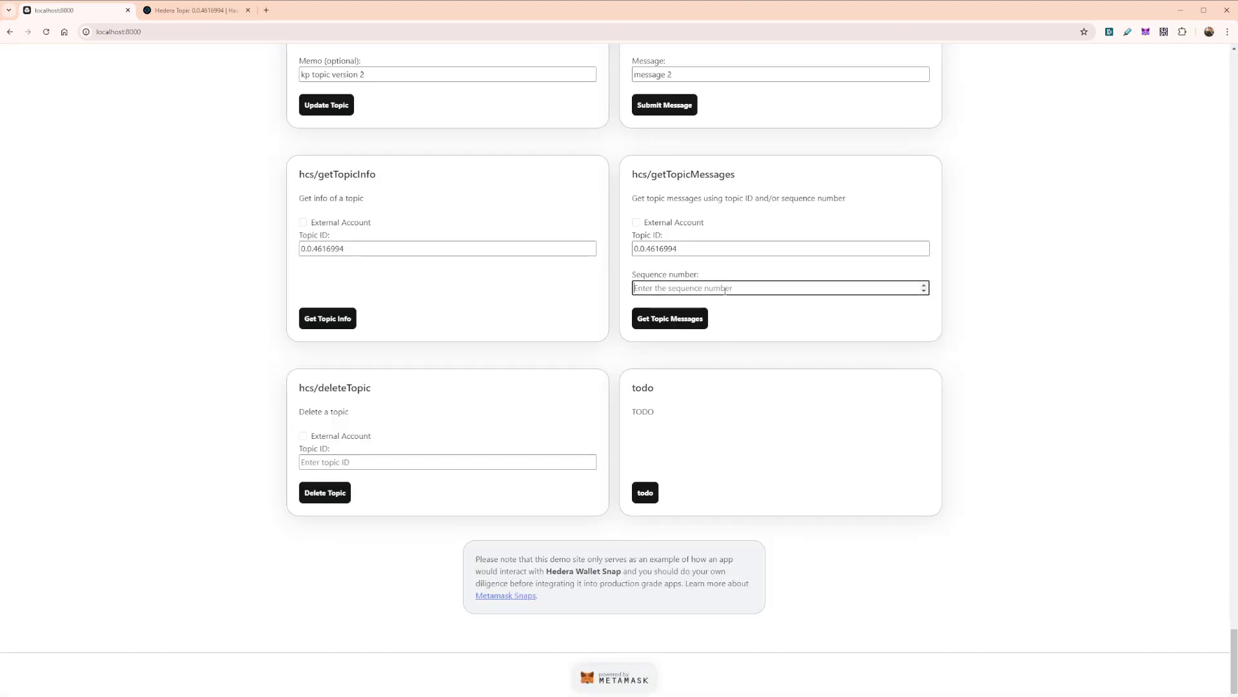
type("1")
key("BackSpace")
type("1")
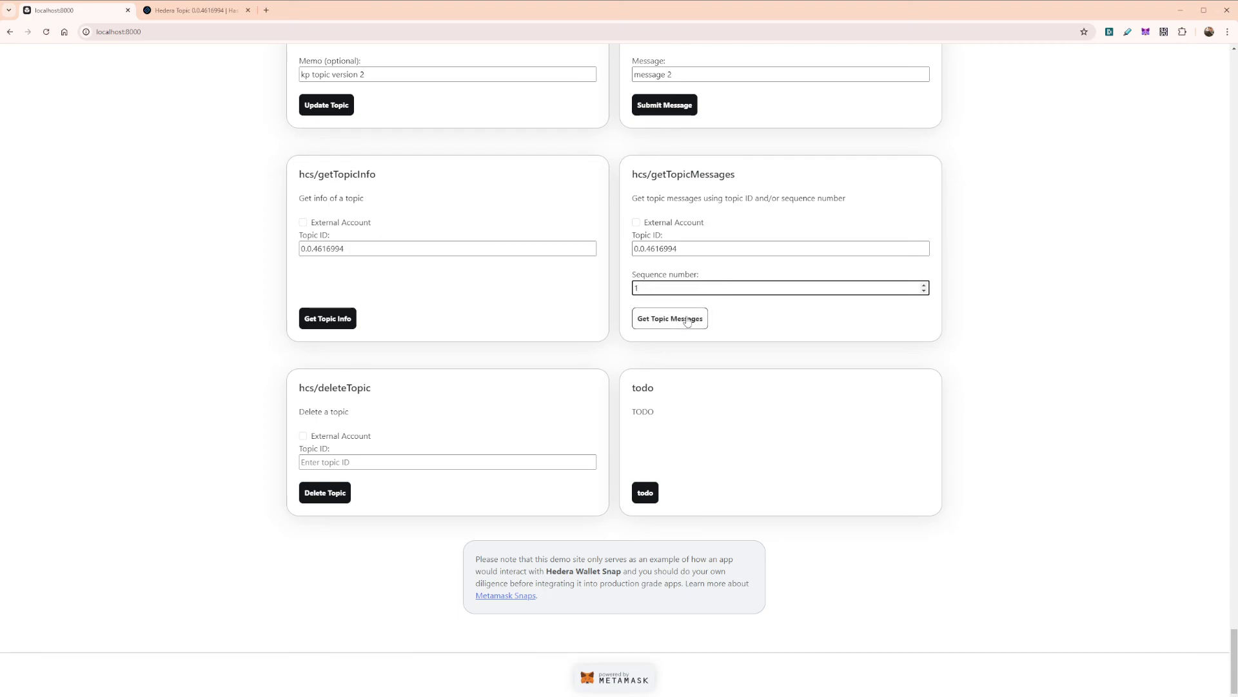
left_click(688, 322)
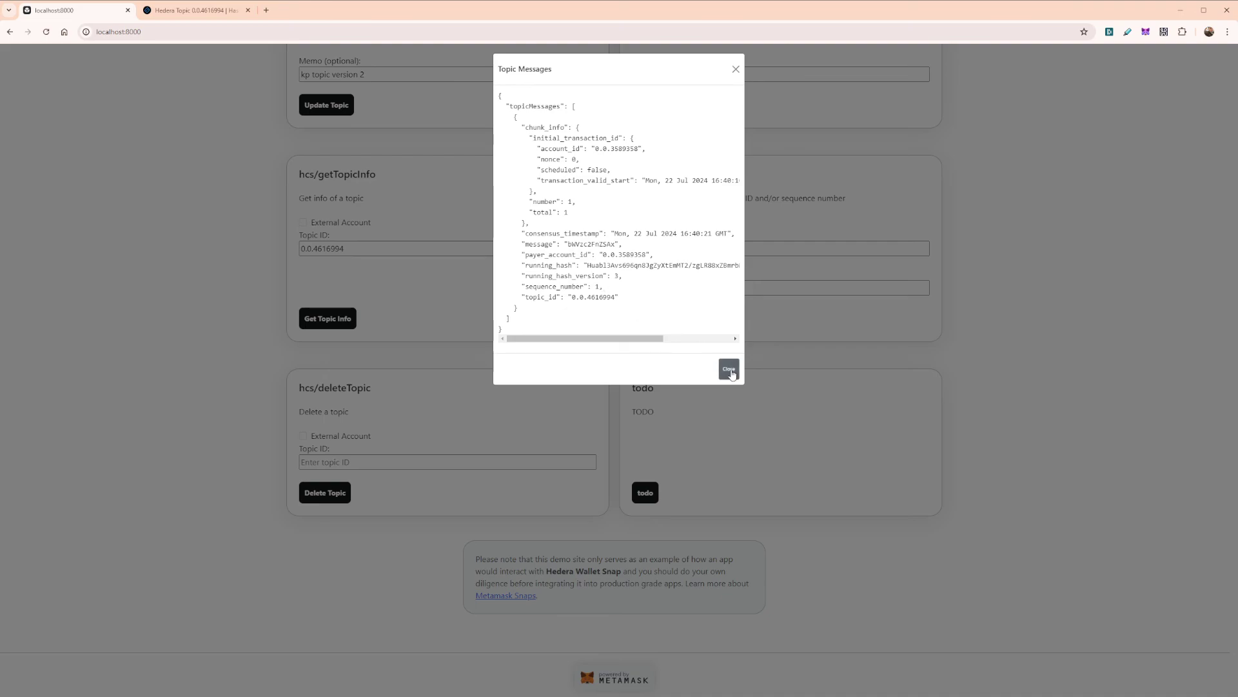
left_click(729, 369)
Enter topic ID 0.0.4616994 in hcs/deleteTopic, check the topic on HashScan, and delete it with MetaMask approval
left_click(665, 252)
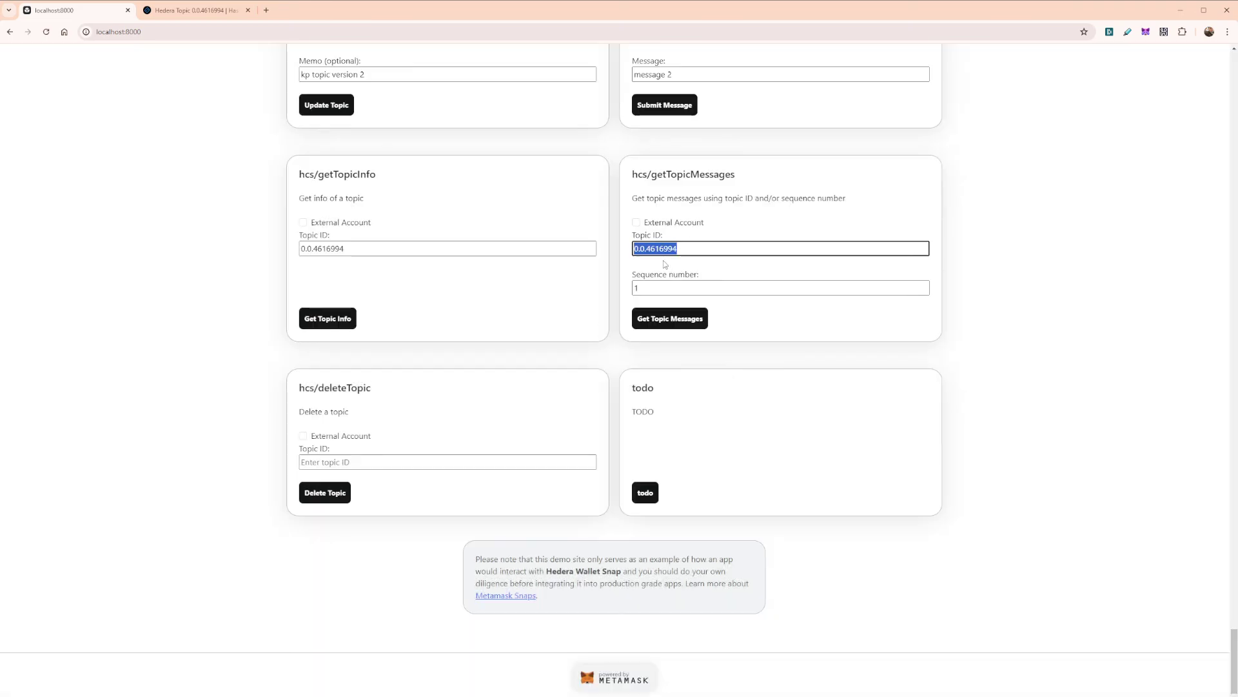
left_click(381, 462)
key("ctrl+v")
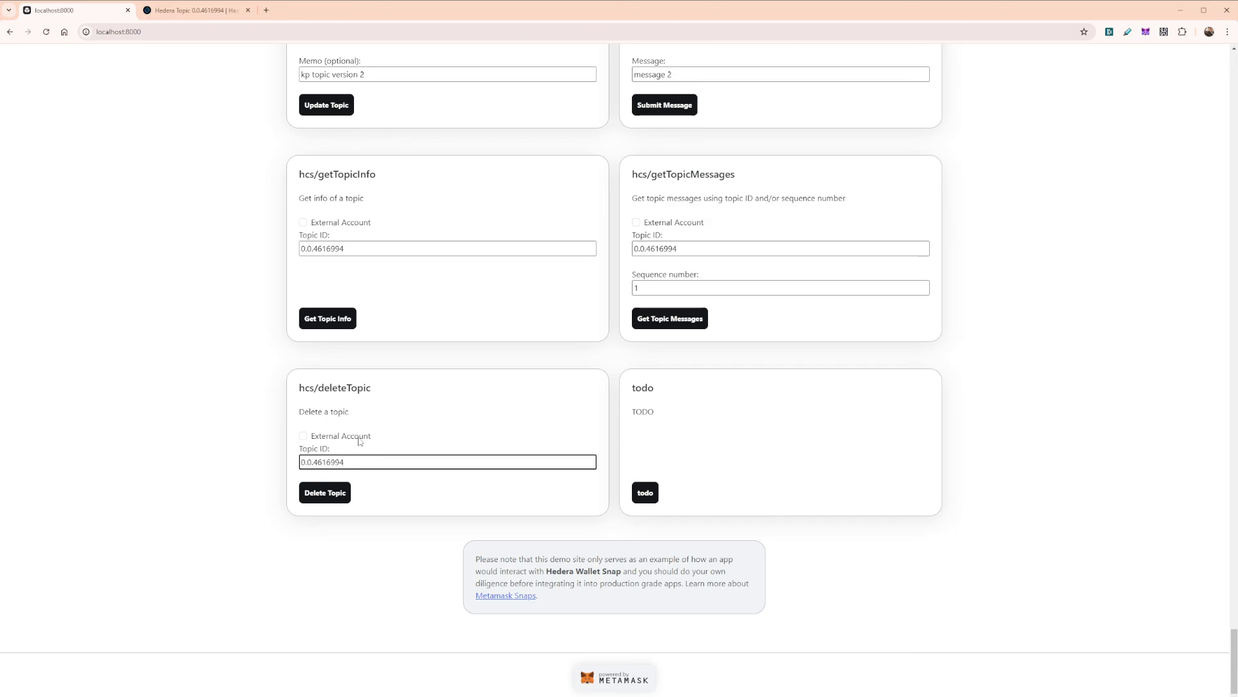
left_click(194, 10)
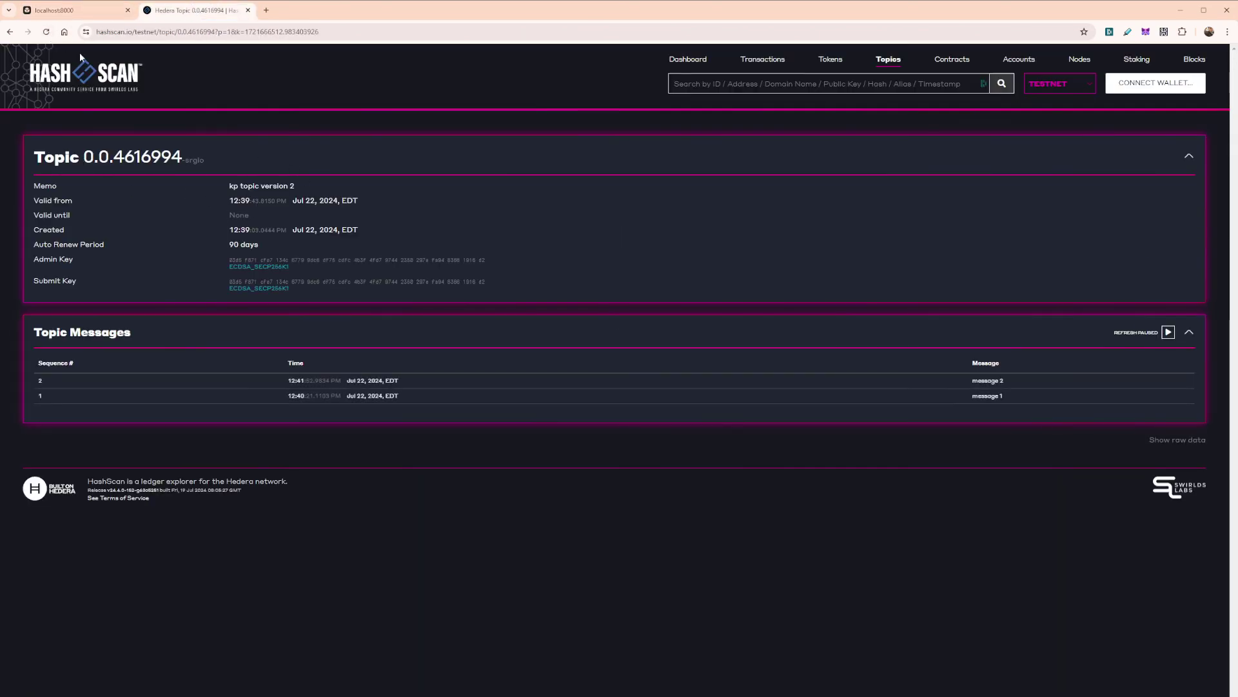
left_click(80, 11)
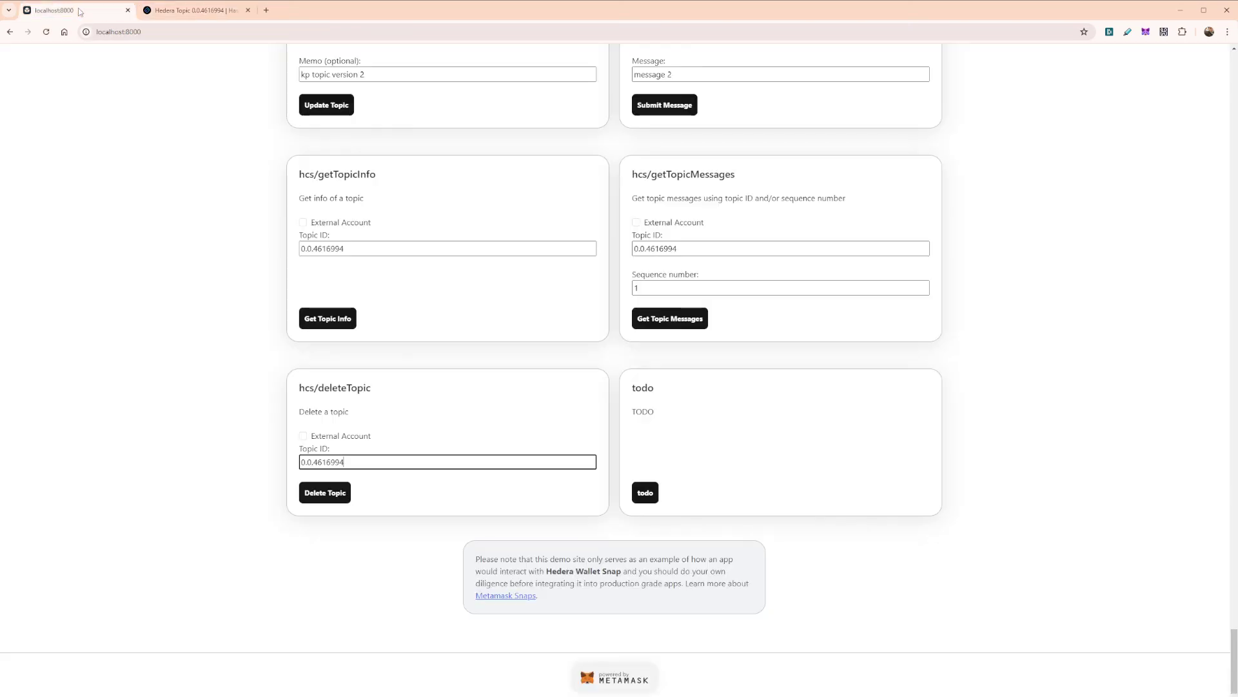
left_click(320, 498)
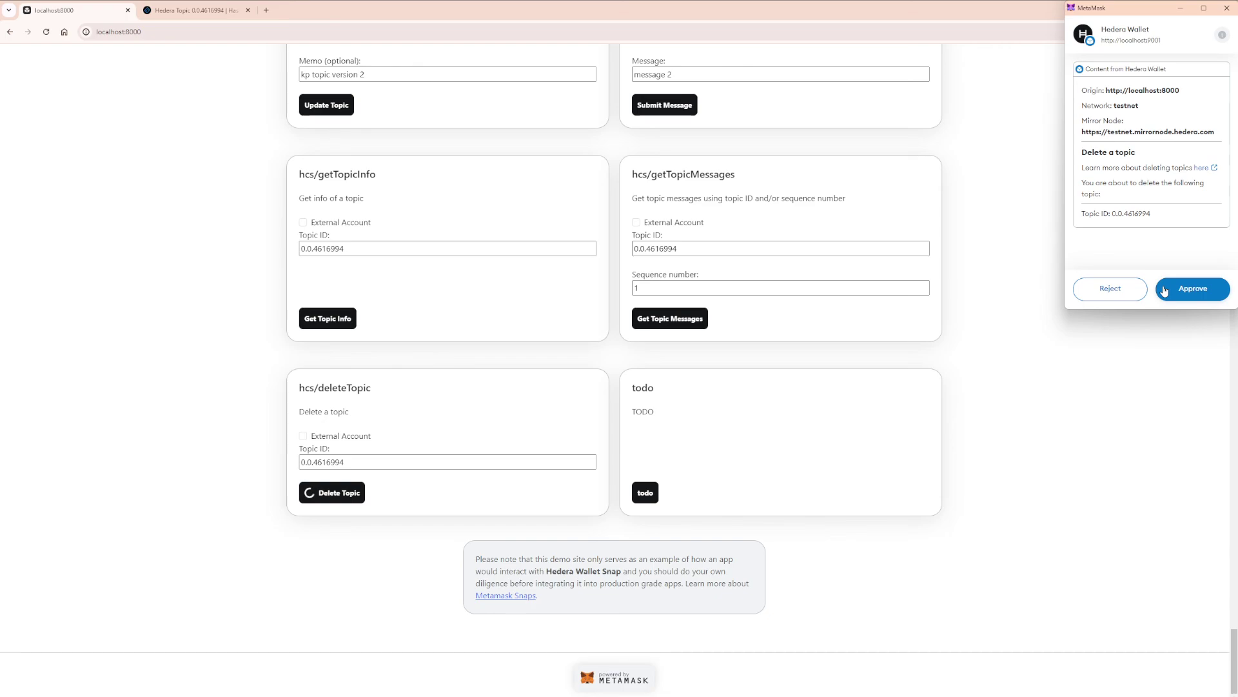
left_click(1164, 291)
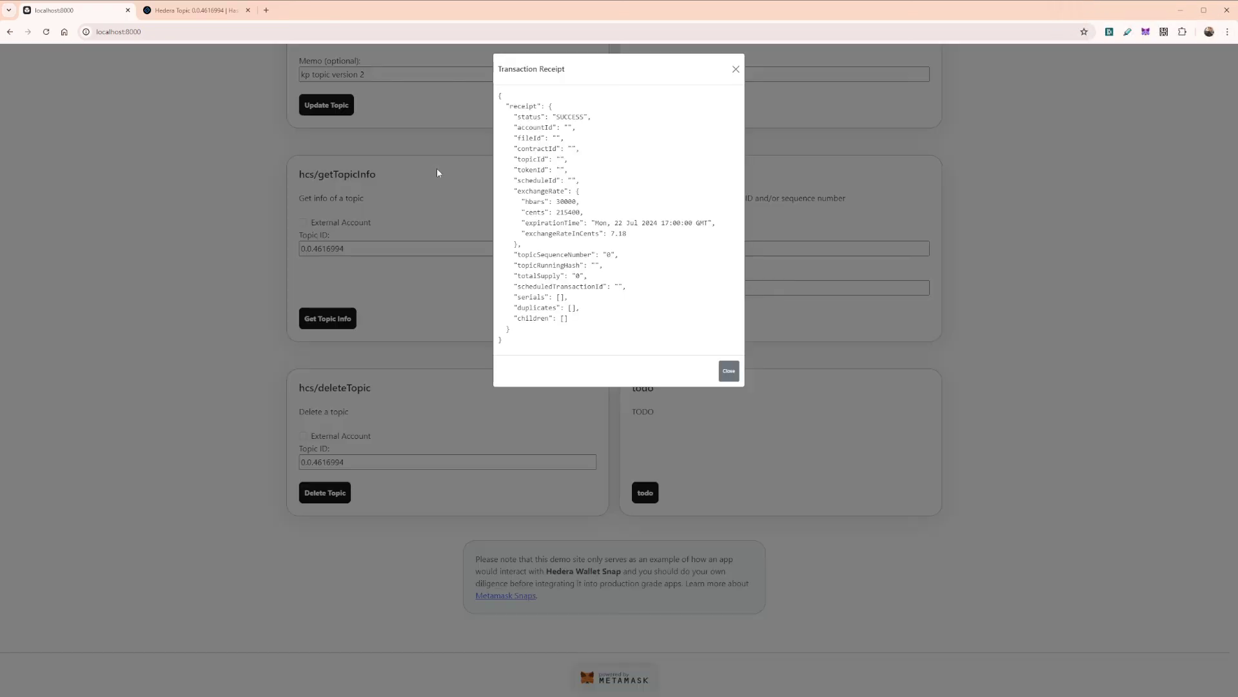
Reload the topic on HashScan to check its deletion status, and close the transaction receipt in the snap demo
left_click(193, 10)
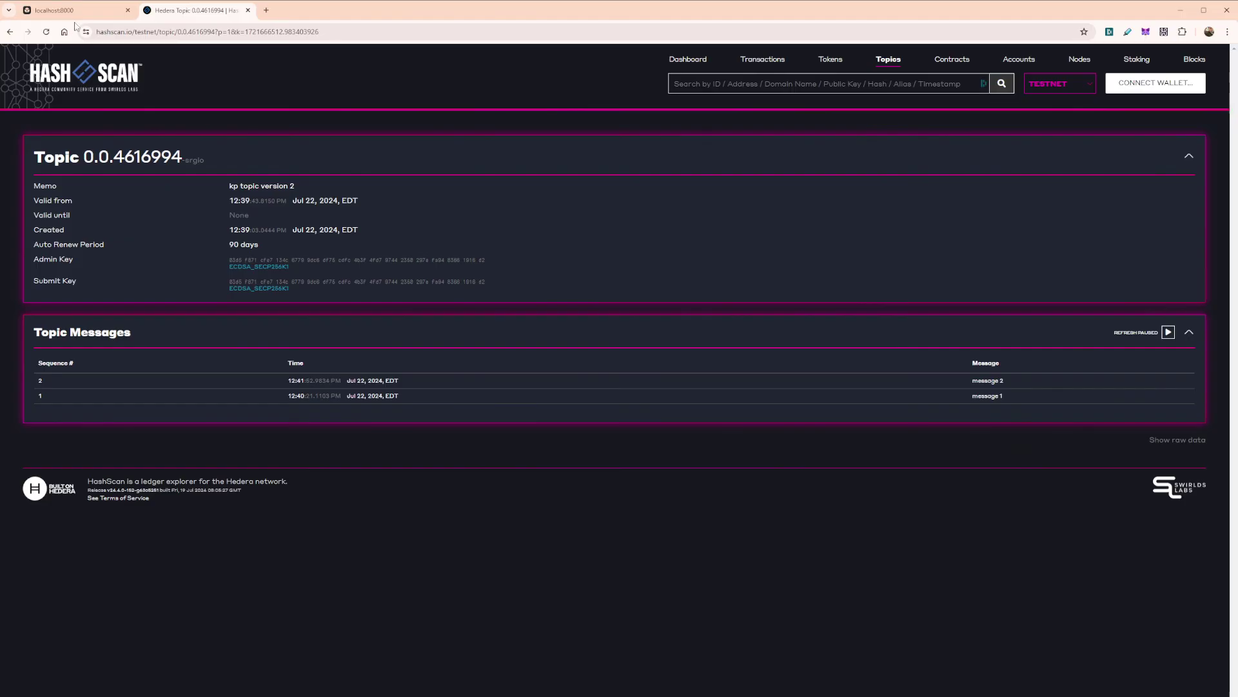
left_click(46, 32)
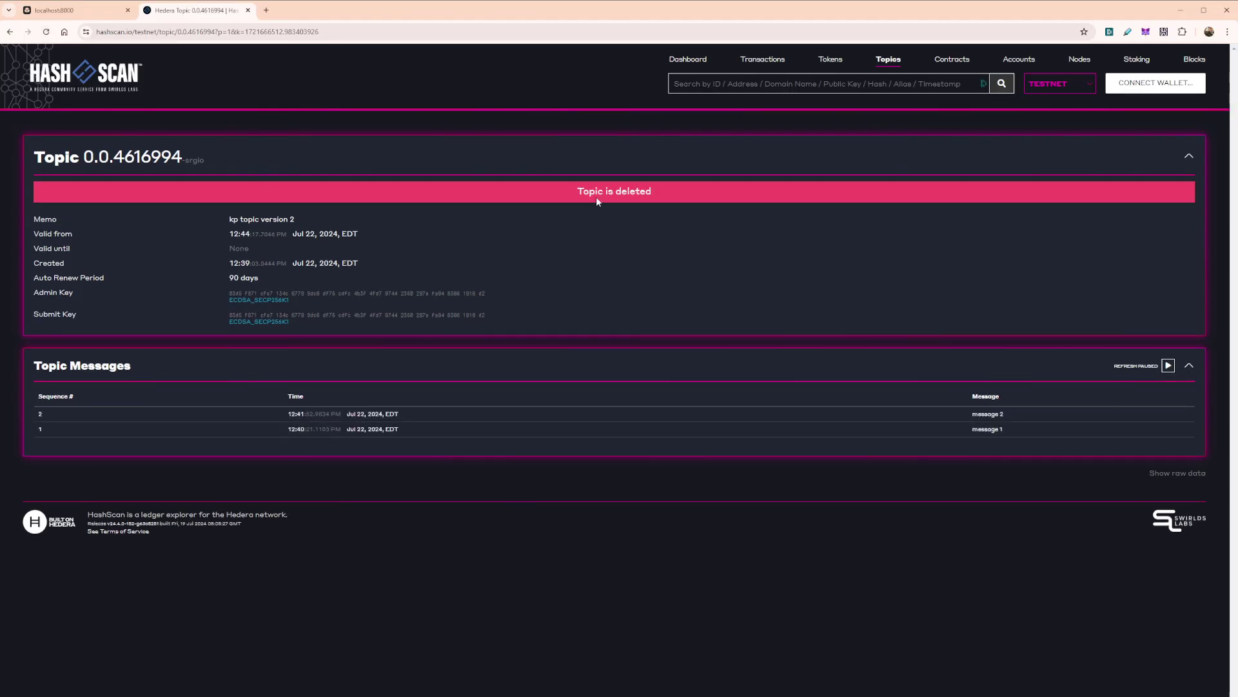
left_click_drag(578, 192, 652, 192)
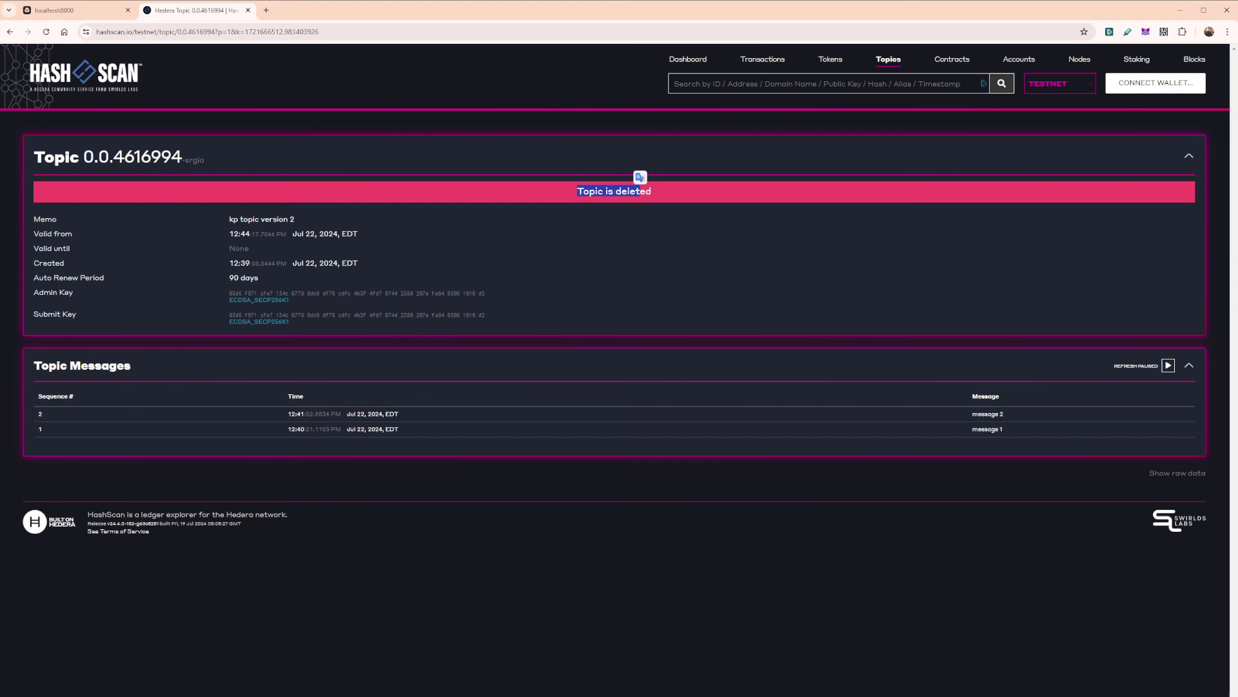
left_click(64, 10)
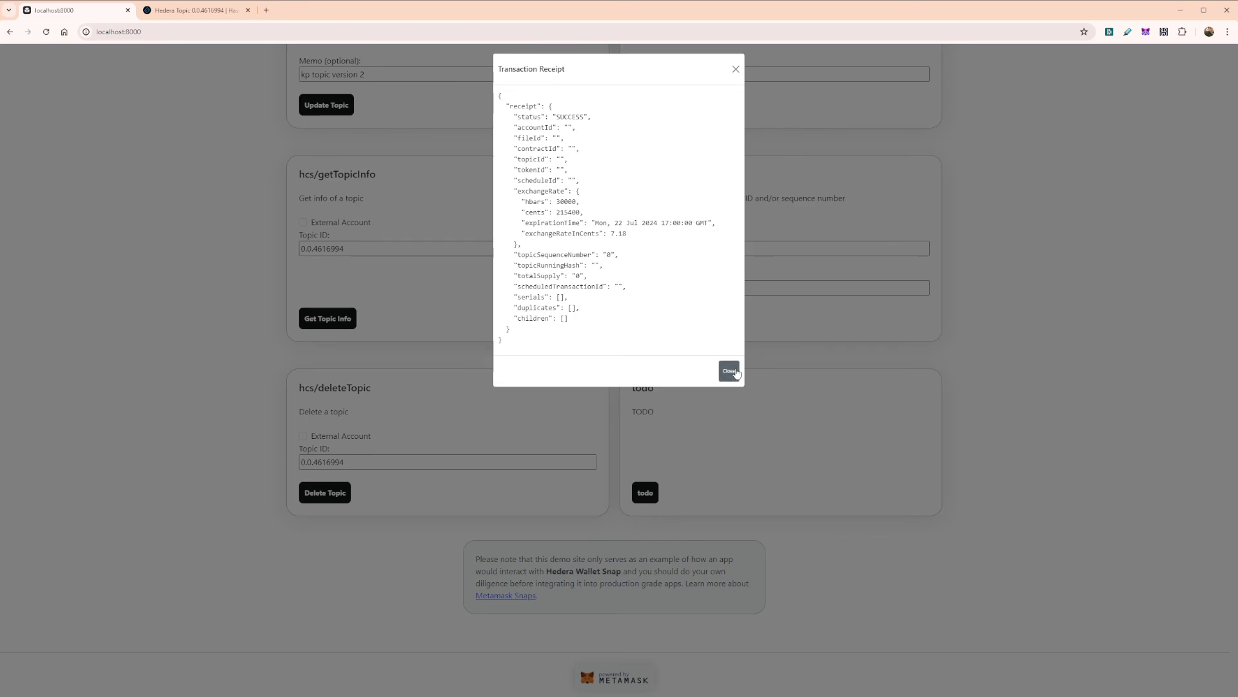
left_click(736, 372)
Open the browser's developer console for the snap demo page and clear its log
right_click(795, 322)
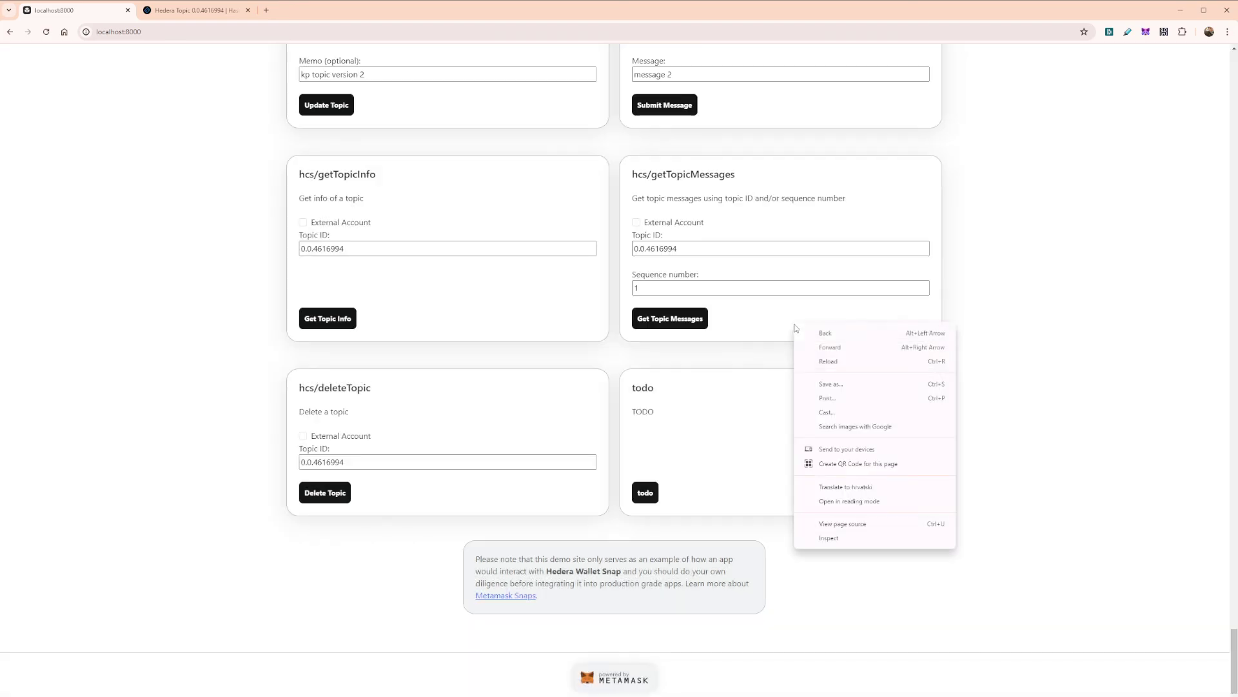
left_click(841, 536)
left_click(86, 478)
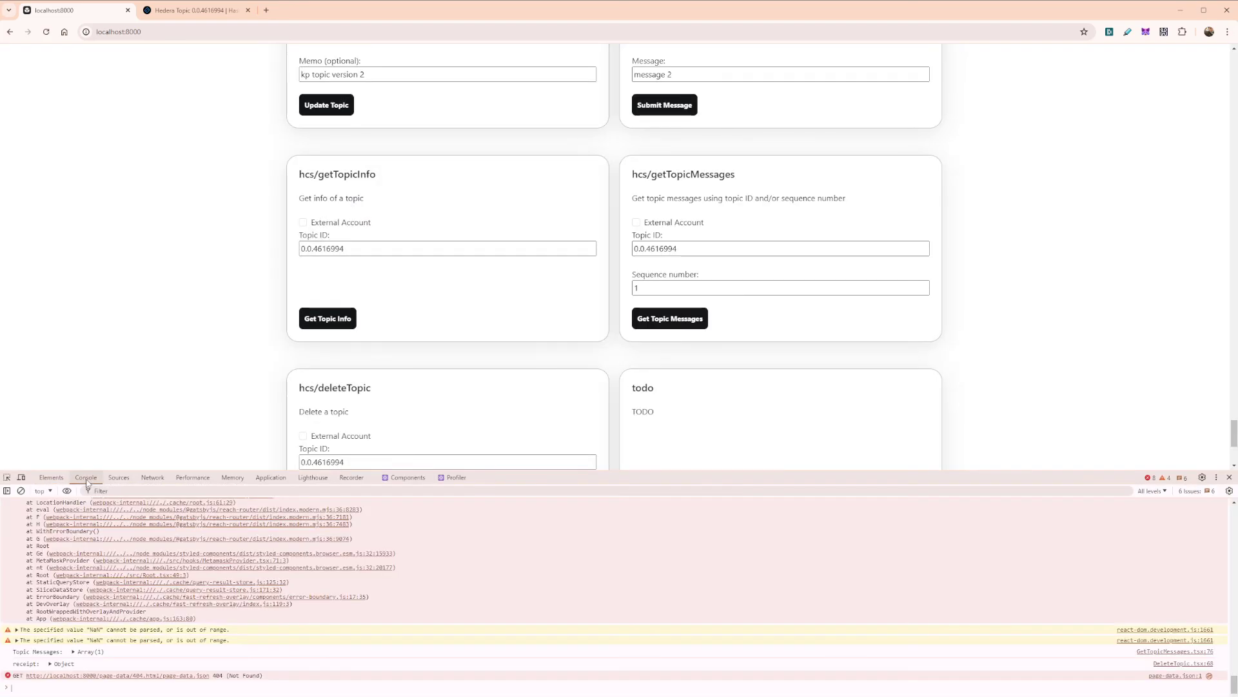
left_click(22, 491)
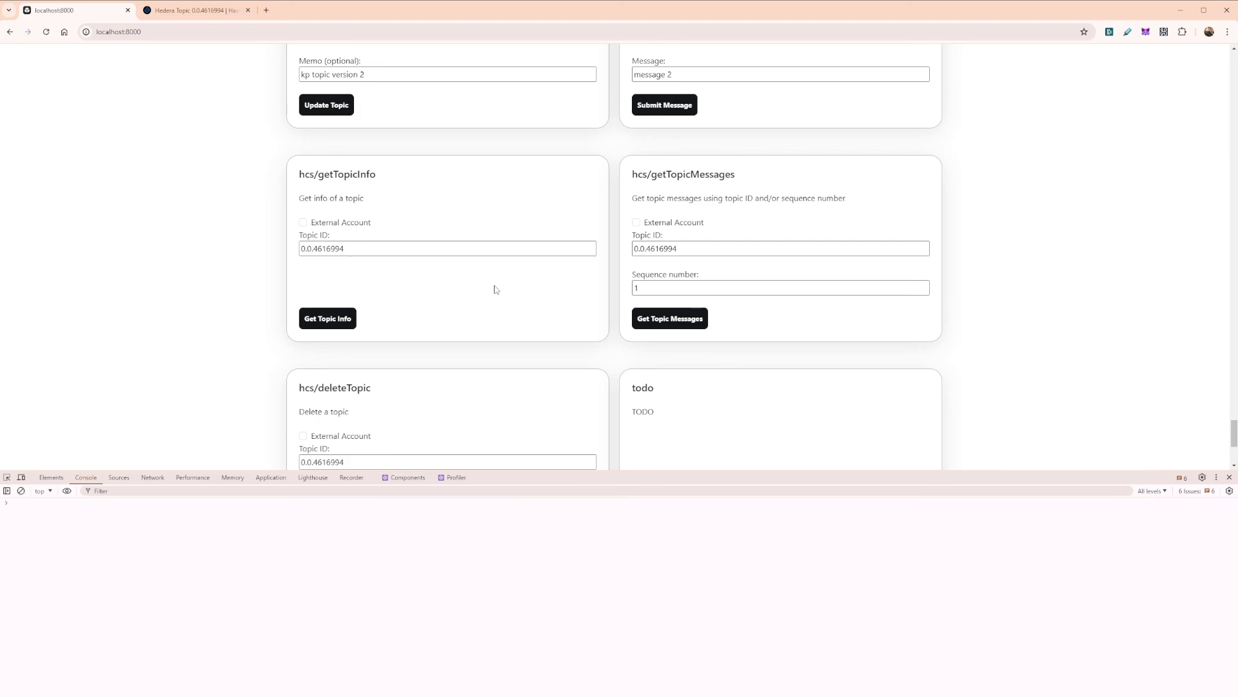
Try to submit "message 3" to the deleted topic through hcs/submitMessage, approving the request in MetaMask
scroll(531, 307, "up", 5)
scroll(556, 294, "down", 5)
scroll(670, 204, "up", 2)
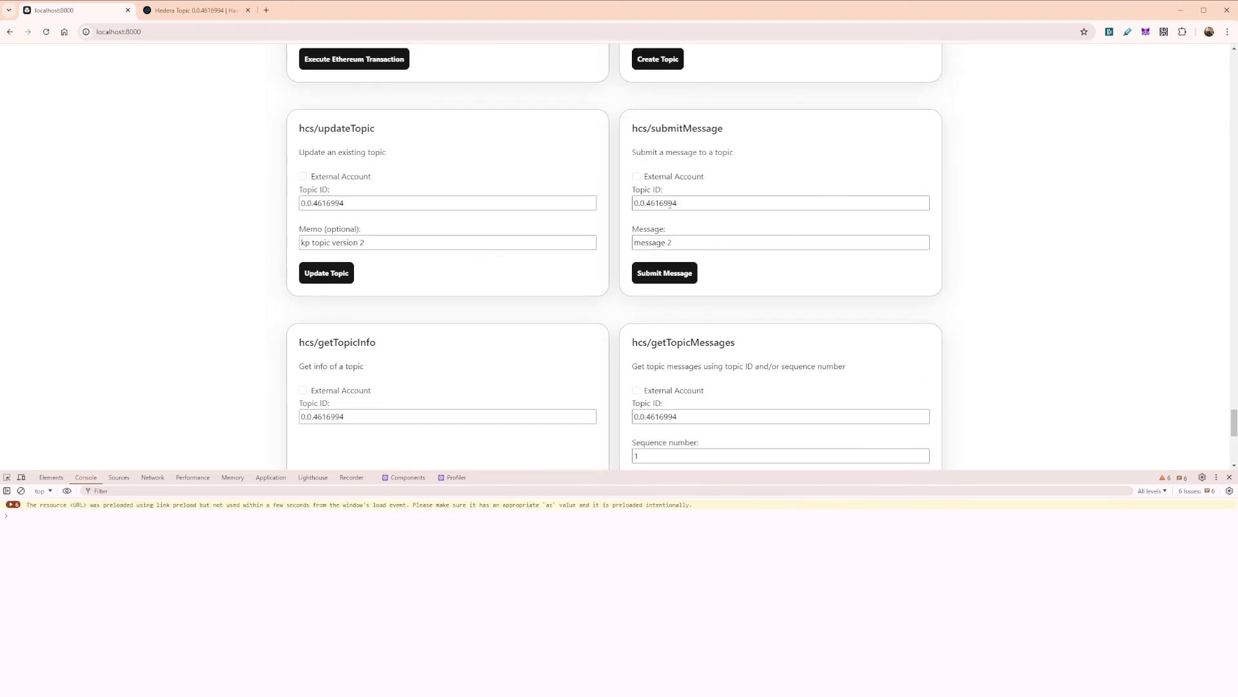
double_click(673, 242)
type("3")
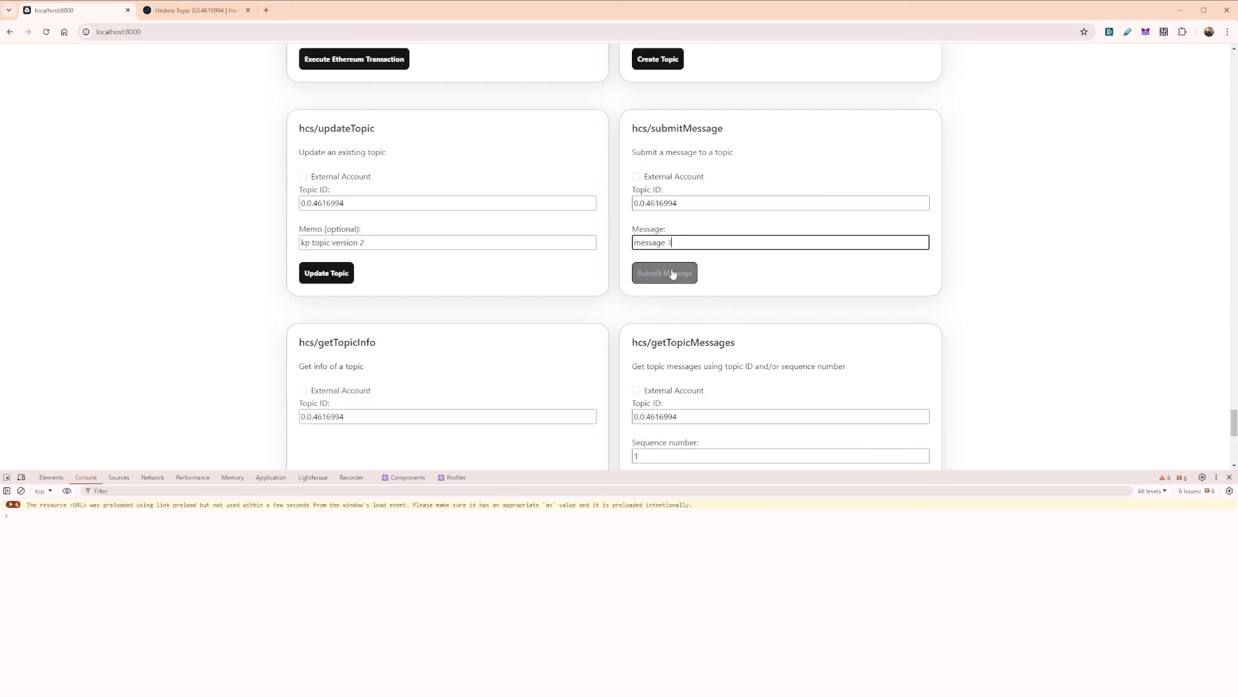
left_click(671, 273)
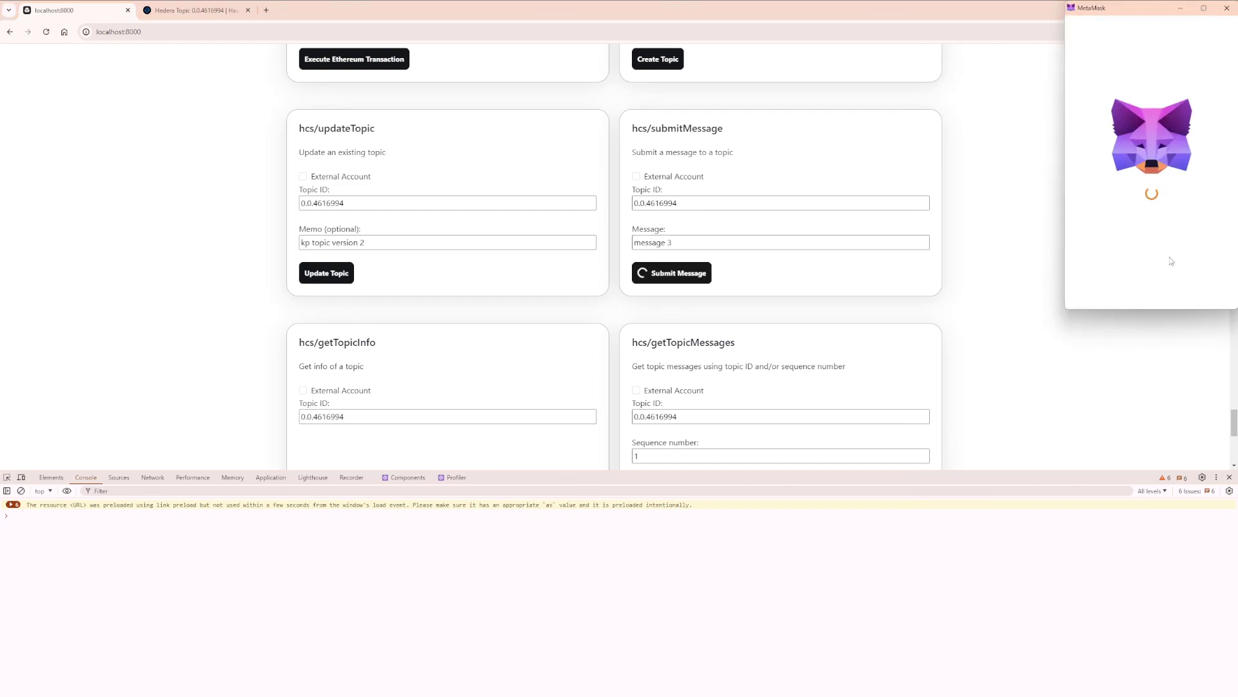
left_click(1191, 289)
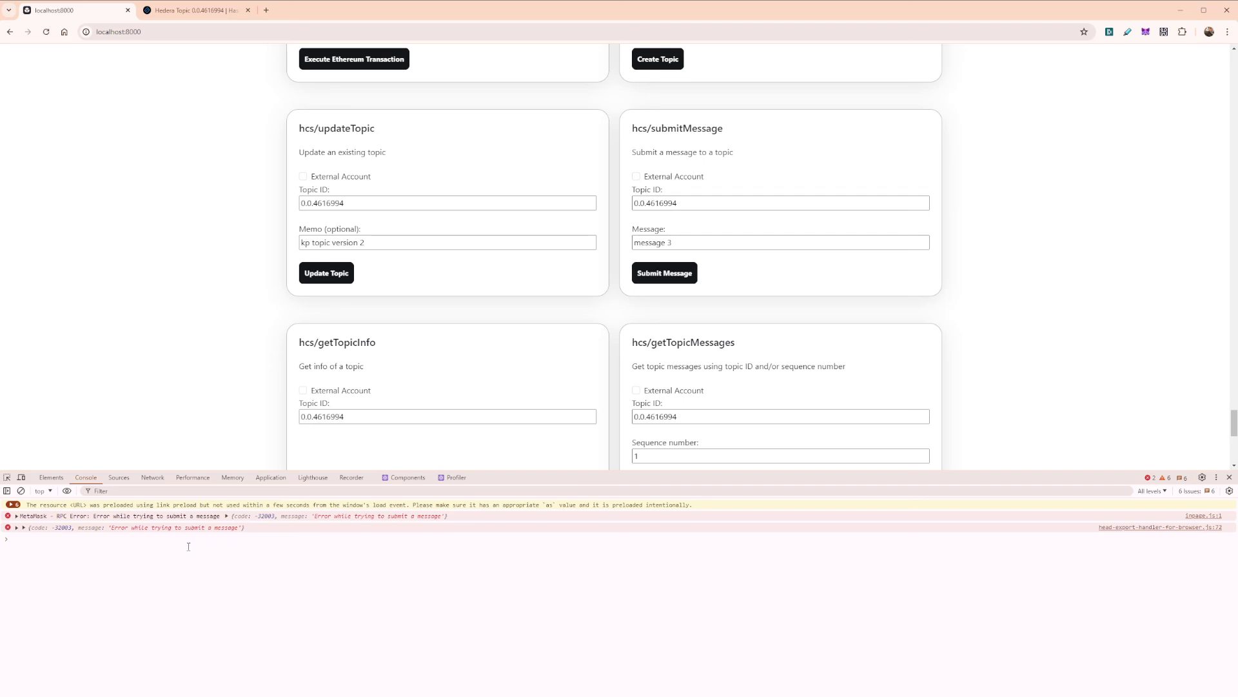
Inspect the MetaMask RPC error logged in the console and close the developer tools
left_click(226, 516)
left_click(226, 516)
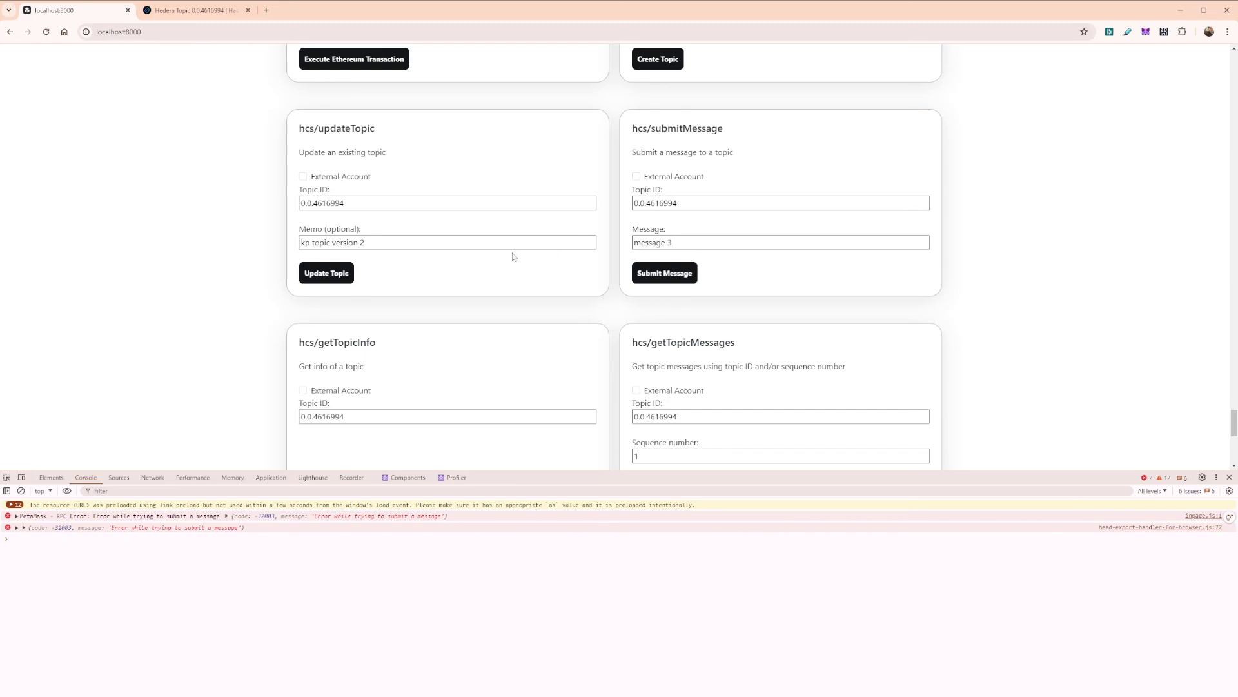
scroll(514, 257, "up", 5)
scroll(514, 257, "down", 8)
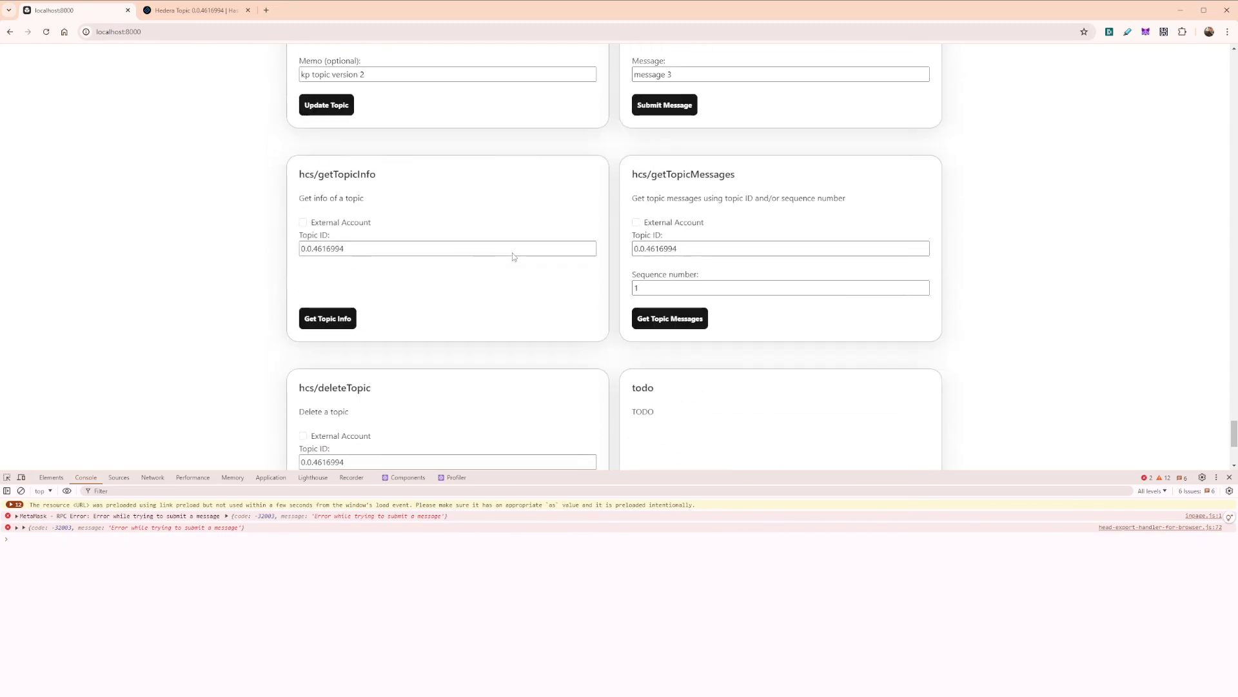
scroll(514, 257, "up", 5)
left_click(1230, 478)
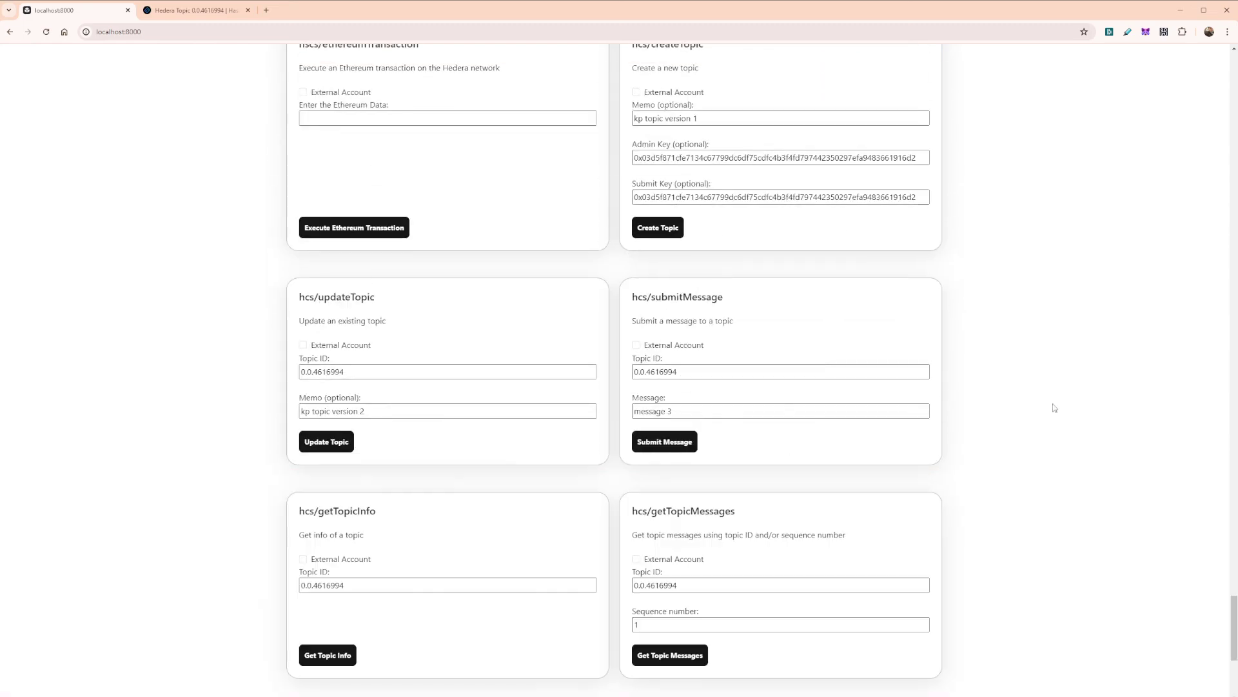
Open and dismiss MetaMask, and view the External Account fields of hcs/createTopic before switching that option off
scroll(646, 308, "up", 5)
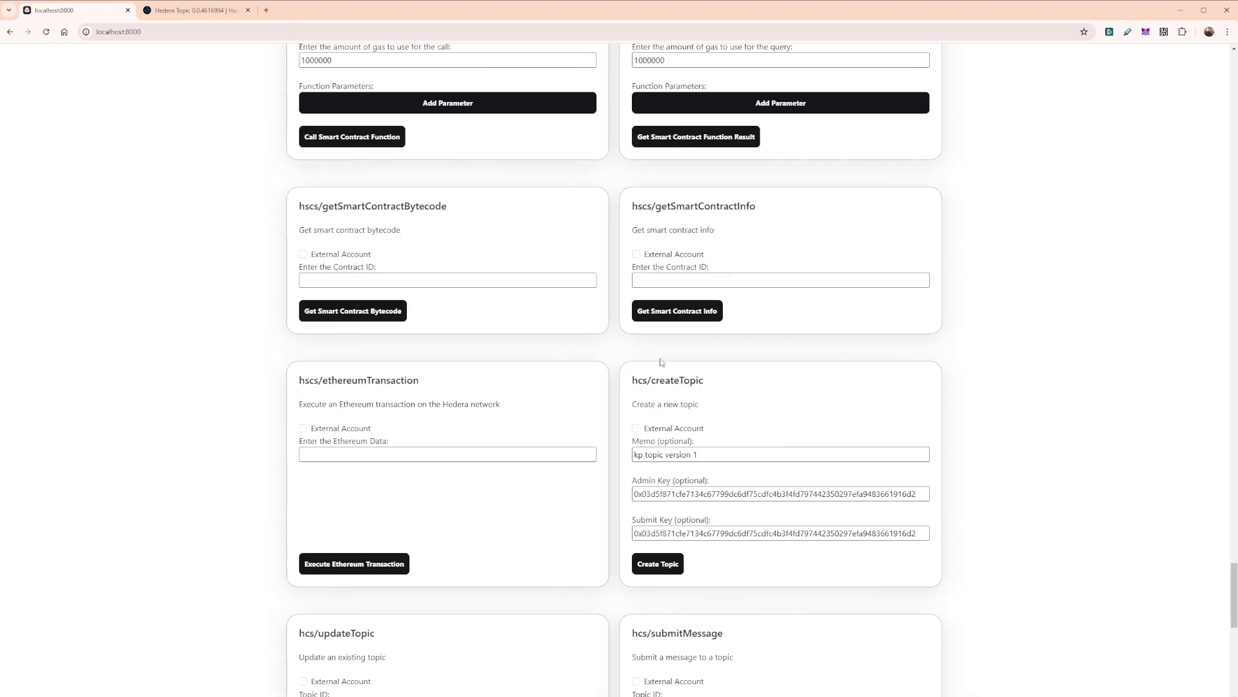
left_click(1145, 31)
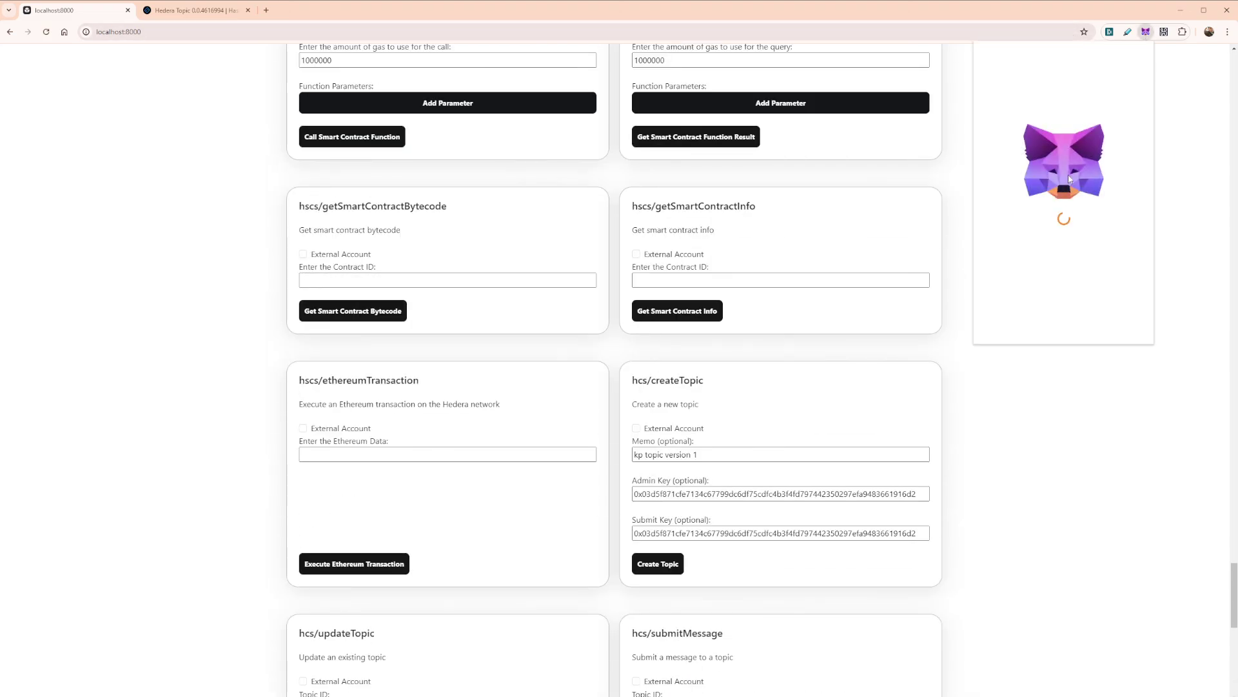
left_click(963, 433)
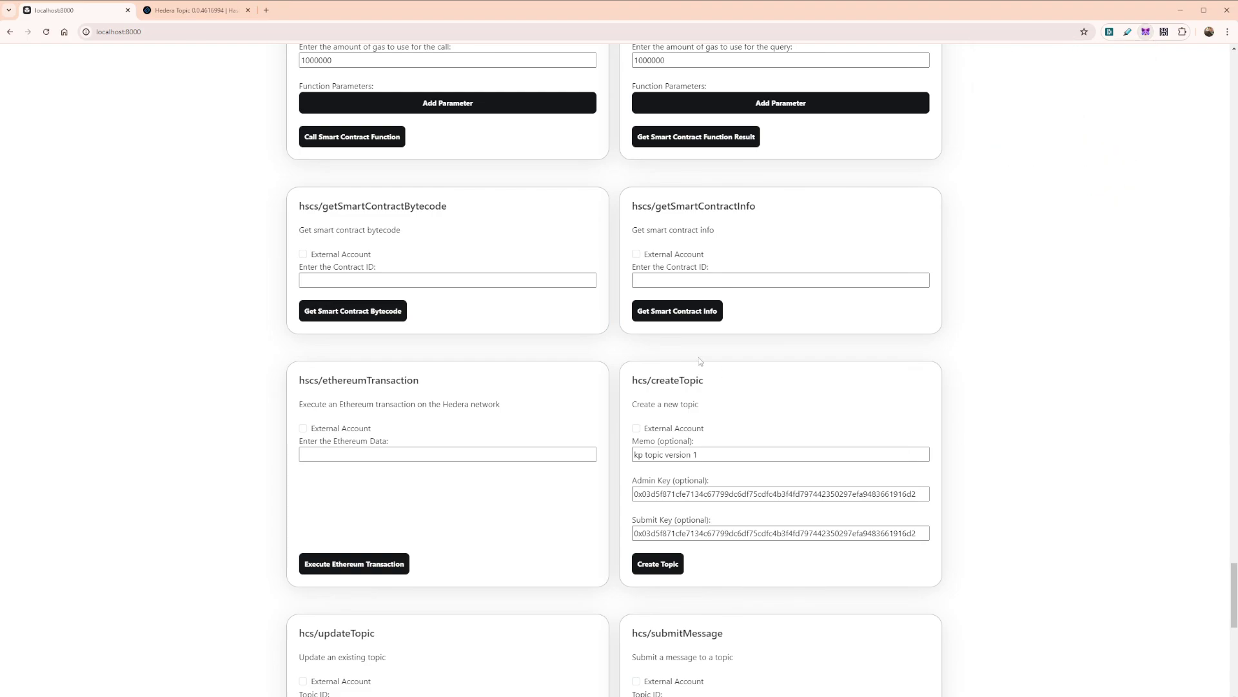
scroll(701, 362, "down", 3)
left_click(637, 259)
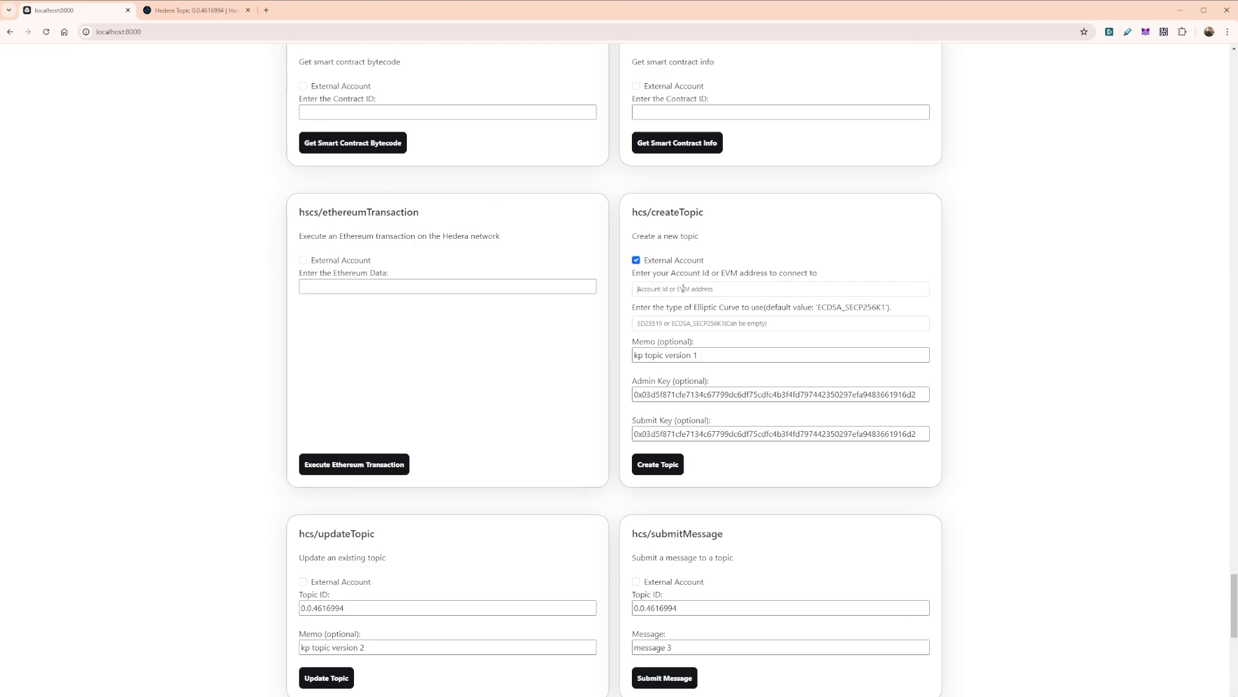
key("Tab")
left_click(637, 260)
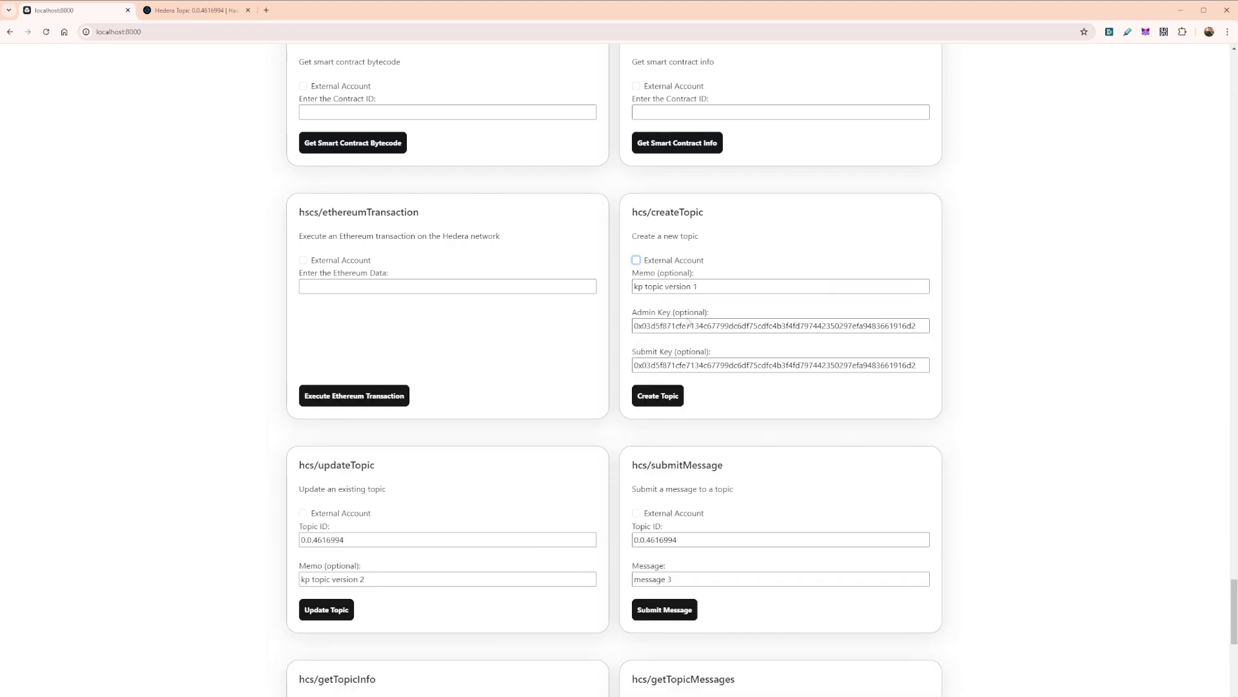